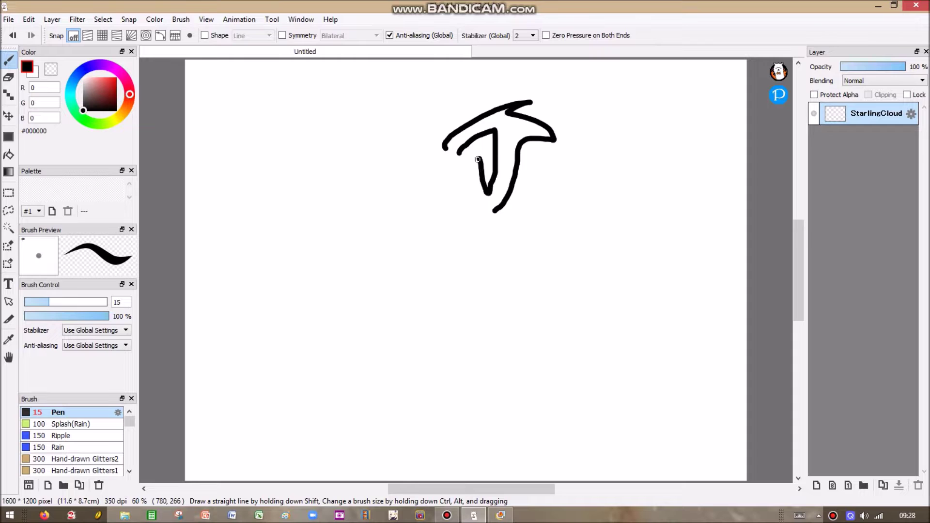
pyautogui.moveTo(384, 159)
pyautogui.mouseDown()
pyautogui.moveTo(407, 138)
pyautogui.moveTo(415, 110)
pyautogui.moveTo(425, 133)
pyautogui.moveTo(438, 124)
pyautogui.moveTo(445, 140)
pyautogui.moveTo(426, 132)
pyautogui.moveTo(475, 111)
pyautogui.mouseUp()
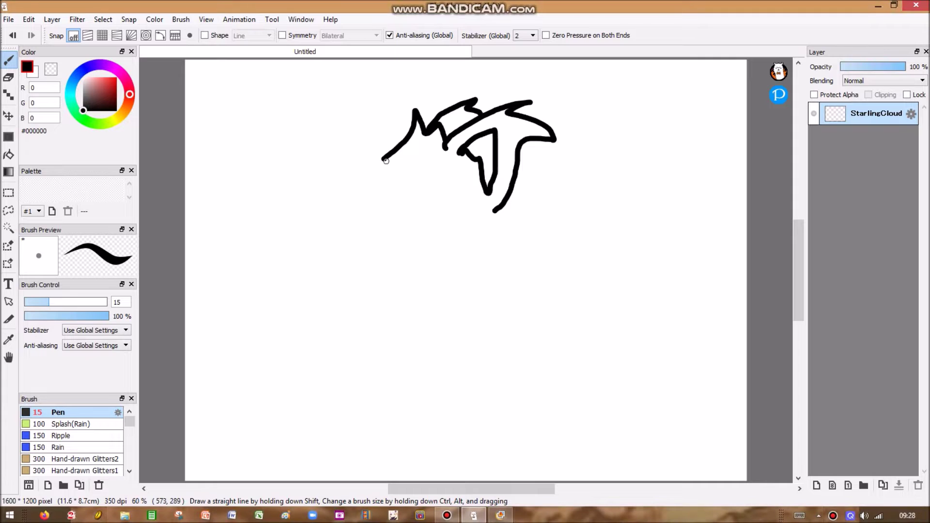
pyautogui.moveTo(381, 160)
pyautogui.mouseDown()
pyautogui.moveTo(373, 192)
pyautogui.moveTo(387, 271)
pyautogui.moveTo(363, 298)
pyautogui.moveTo(372, 306)
pyautogui.moveTo(436, 309)
pyautogui.moveTo(479, 285)
pyautogui.moveTo(533, 228)
pyautogui.moveTo(521, 218)
pyautogui.moveTo(536, 198)
pyautogui.moveTo(517, 194)
pyautogui.moveTo(494, 210)
pyautogui.mouseUp()
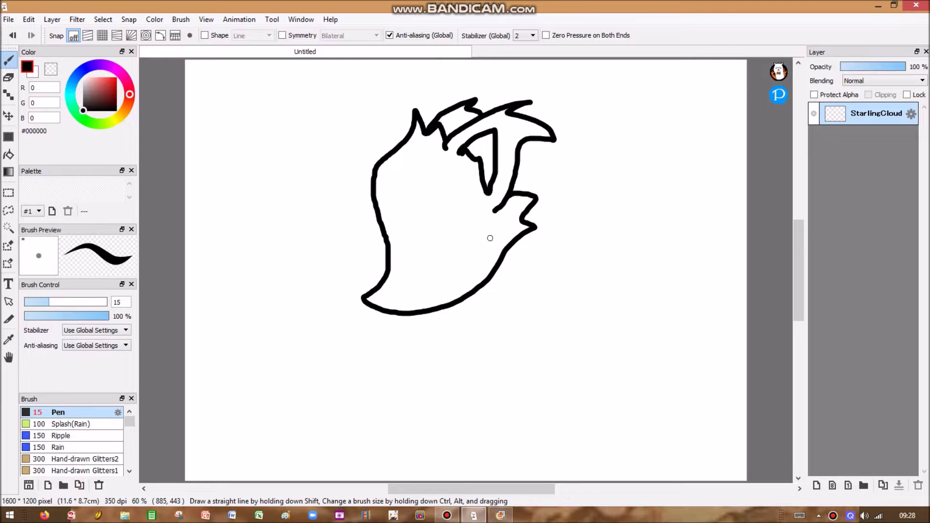
pyautogui.scroll(2, 488, 324)
pyautogui.moveTo(514, 321); pyautogui.dragTo(506, 411)
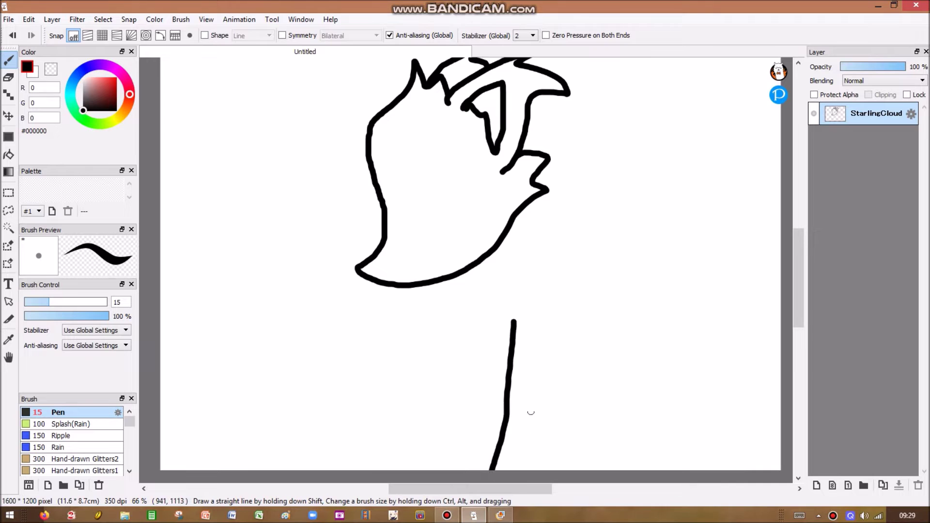
pyautogui.click(13, 35)
pyautogui.click(12, 35)
pyautogui.click(13, 35)
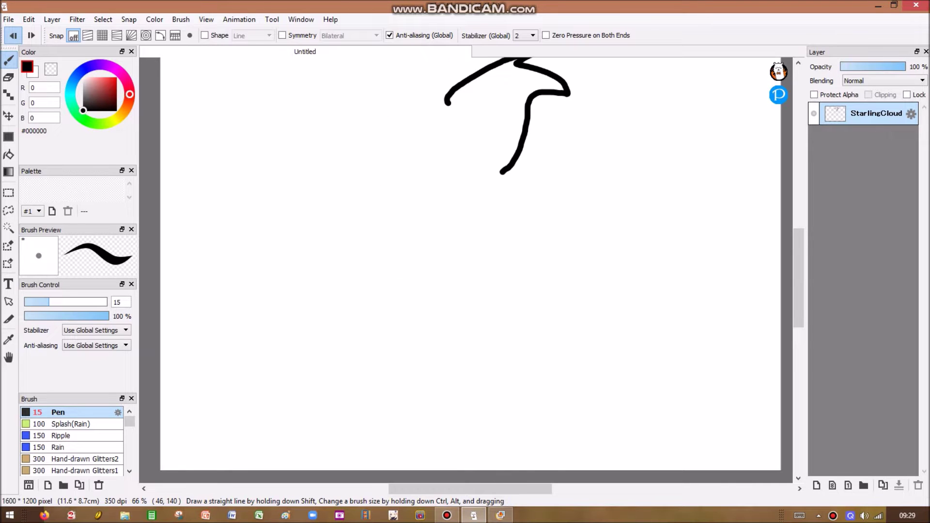
pyautogui.click(12, 35)
# Draw the cat's head with ear and hair tuft, the back and haunch, and the near front leg with the 15 px black Pen
pyautogui.scroll(-3, 440, 91)
pyautogui.scroll(2, 440, 90)
pyautogui.moveTo(433, 98)
pyautogui.mouseDown()
pyautogui.moveTo(455, 74)
pyautogui.moveTo(451, 81)
pyautogui.moveTo(496, 78)
pyautogui.moveTo(479, 89)
pyautogui.moveTo(454, 160)
pyautogui.moveTo(454, 95)
pyautogui.moveTo(445, 113)
pyautogui.mouseUp()
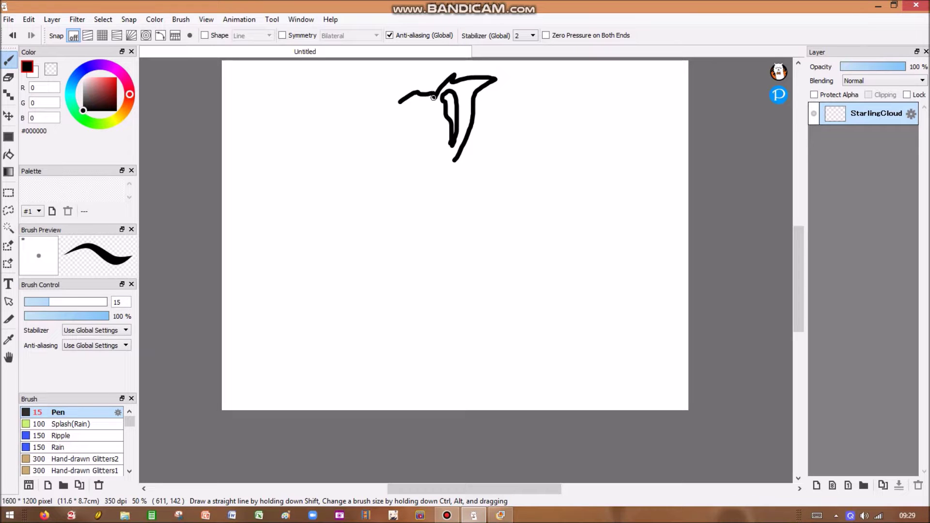
pyautogui.moveTo(417, 93); pyautogui.dragTo(436, 80)
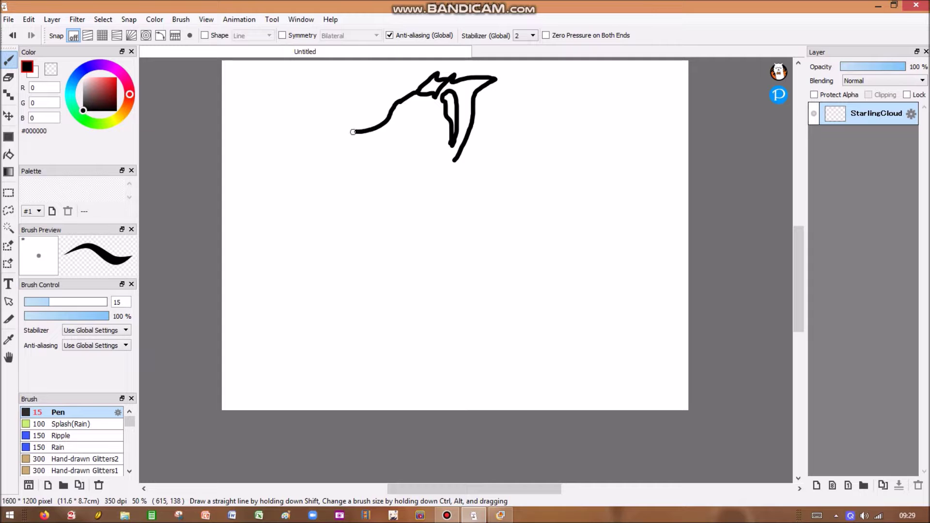
pyautogui.moveTo(353, 142)
pyautogui.mouseDown()
pyautogui.moveTo(418, 181)
pyautogui.moveTo(417, 168)
pyautogui.moveTo(456, 172)
pyautogui.moveTo(454, 161)
pyautogui.moveTo(500, 193)
pyautogui.moveTo(492, 200)
pyautogui.moveTo(541, 242)
pyautogui.moveTo(573, 306)
pyautogui.moveTo(571, 349)
pyautogui.moveTo(549, 375)
pyautogui.moveTo(513, 379)
pyautogui.moveTo(490, 360)
pyautogui.moveTo(488, 273)
pyautogui.mouseUp()
pyautogui.moveTo(421, 235)
pyautogui.mouseDown()
pyautogui.moveTo(421, 325)
pyautogui.moveTo(415, 355)
pyautogui.moveTo(394, 379)
pyautogui.moveTo(419, 390)
pyautogui.moveTo(436, 383)
pyautogui.moveTo(457, 341)
pyautogui.moveTo(466, 231)
pyautogui.mouseUp()
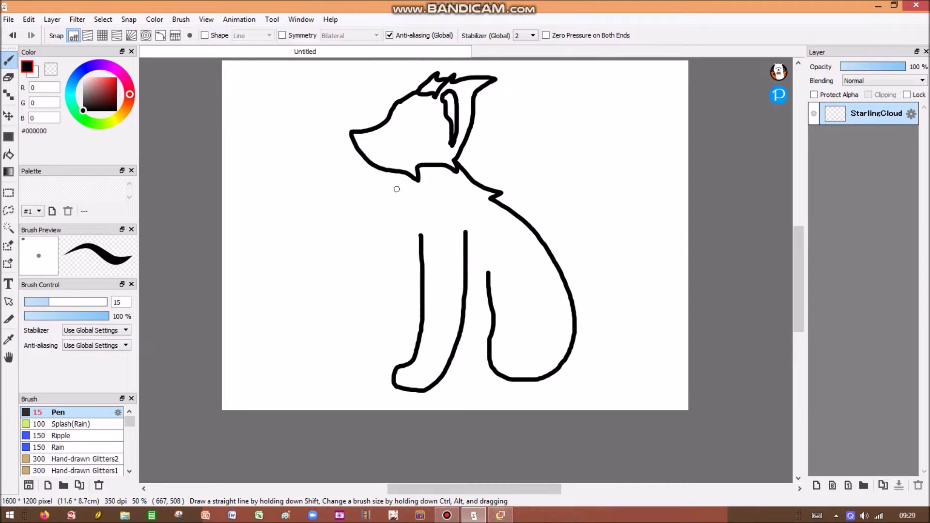
# Complete the outline with the chest fur, far front leg, belly, both hind paws, far hind leg and a long raised tail
pyautogui.moveTo(390, 169)
pyautogui.mouseDown()
pyautogui.moveTo(386, 234)
pyautogui.moveTo(392, 228)
pyautogui.moveTo(413, 276)
pyautogui.mouseUp()
pyautogui.moveTo(400, 245)
pyautogui.mouseDown()
pyautogui.moveTo(402, 337)
pyautogui.moveTo(400, 383)
pyautogui.mouseUp()
pyautogui.moveTo(467, 291); pyautogui.dragTo(483, 310)
pyautogui.moveTo(553, 374)
pyautogui.mouseDown()
pyautogui.moveTo(554, 390)
pyautogui.moveTo(511, 398)
pyautogui.moveTo(497, 385)
pyautogui.moveTo(506, 378)
pyautogui.mouseUp()
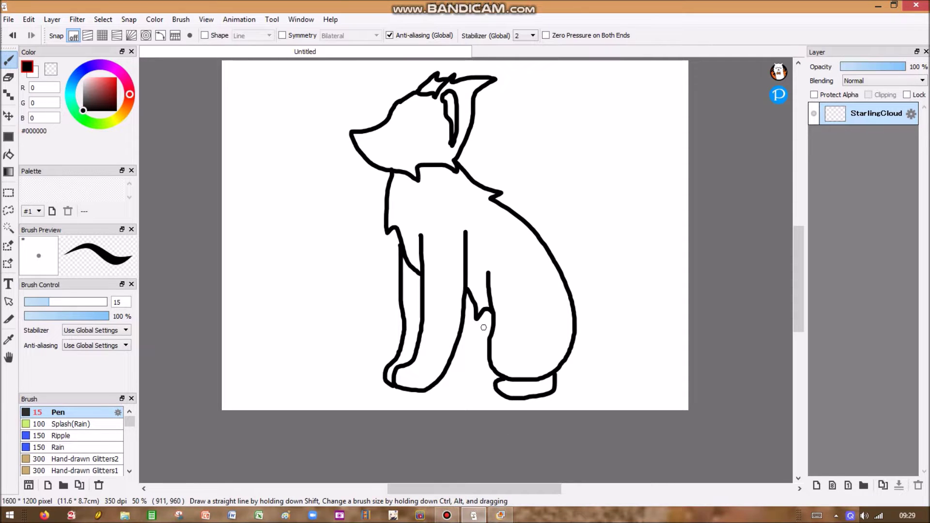
pyautogui.moveTo(483, 312)
pyautogui.mouseDown()
pyautogui.moveTo(478, 357)
pyautogui.moveTo(500, 380)
pyautogui.mouseUp()
pyautogui.moveTo(574, 310)
pyautogui.mouseDown()
pyautogui.moveTo(616, 262)
pyautogui.moveTo(646, 188)
pyautogui.moveTo(669, 174)
pyautogui.moveTo(650, 196)
pyautogui.moveTo(620, 310)
pyautogui.moveTo(599, 335)
pyautogui.mouseUp()
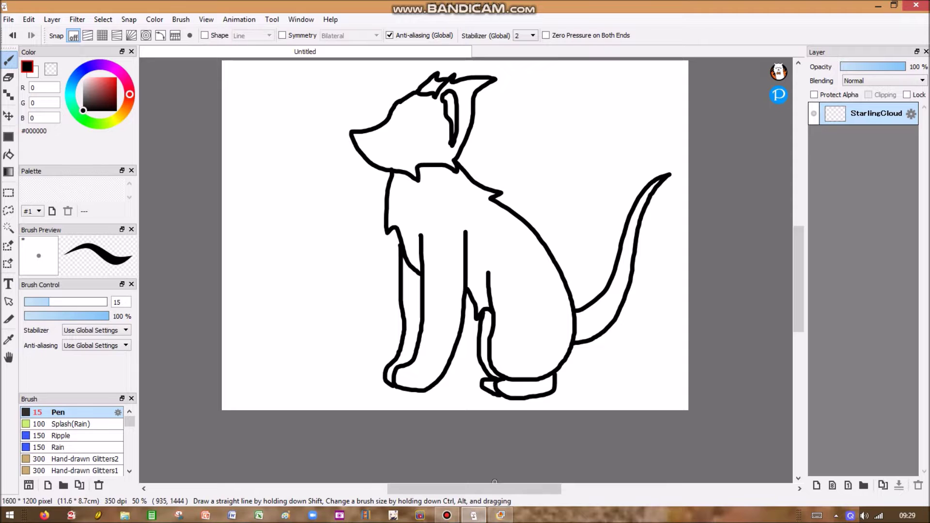
# Check StarlingCloud's description in the reference image and draw the nose line, a round eye with a curved inner line, and the mouth's start
pyautogui.click(500, 515)
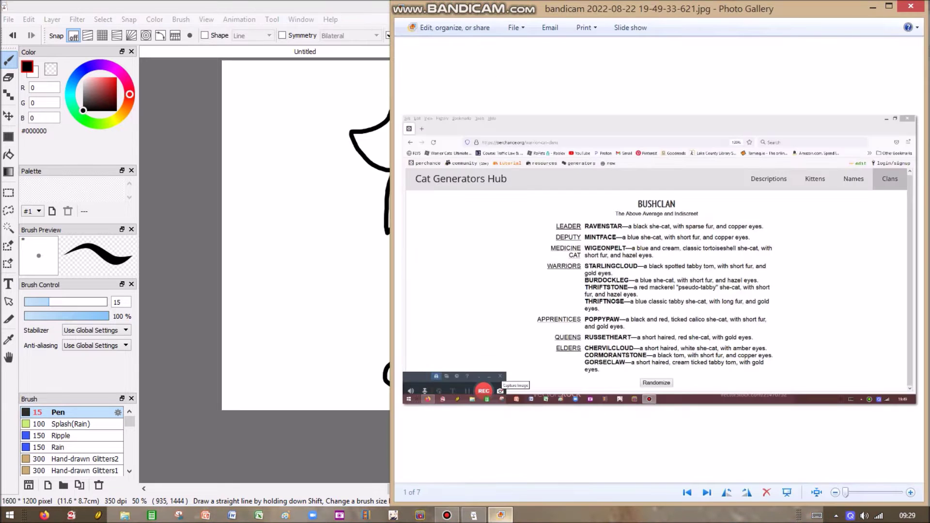
pyautogui.click(192, 280)
pyautogui.scroll(3, 372, 95)
pyautogui.moveTo(352, 219); pyautogui.dragTo(329, 250)
pyautogui.moveTo(511, 162)
pyautogui.mouseDown()
pyautogui.moveTo(475, 174)
pyautogui.moveTo(459, 194)
pyautogui.moveTo(467, 237)
pyautogui.moveTo(525, 250)
pyautogui.moveTo(543, 238)
pyautogui.moveTo(553, 211)
pyautogui.moveTo(547, 181)
pyautogui.moveTo(529, 165)
pyautogui.moveTo(494, 166)
pyautogui.moveTo(484, 240)
pyautogui.mouseUp()
pyautogui.moveTo(459, 291); pyautogui.dragTo(466, 290)
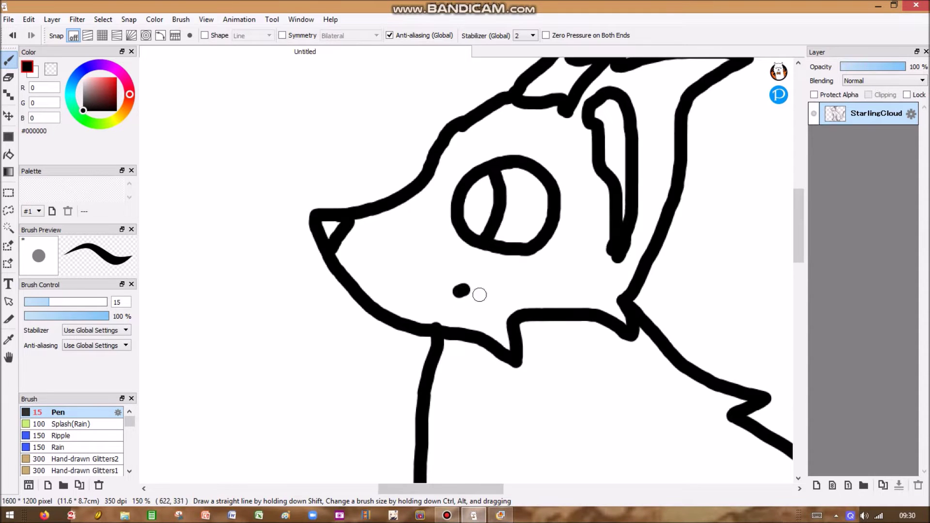
# Thicken the eye's slit pupil in black, add a curved line near its back edge and lengthen the mouth line
pyautogui.moveTo(503, 172)
pyautogui.mouseDown()
pyautogui.moveTo(505, 236)
pyautogui.moveTo(495, 245)
pyautogui.mouseUp()
pyautogui.moveTo(528, 168)
pyautogui.mouseDown()
pyautogui.moveTo(536, 197)
pyautogui.moveTo(517, 253)
pyautogui.mouseUp()
pyautogui.moveTo(493, 187); pyautogui.dragTo(475, 241)
pyautogui.moveTo(460, 290); pyautogui.dragTo(472, 287)
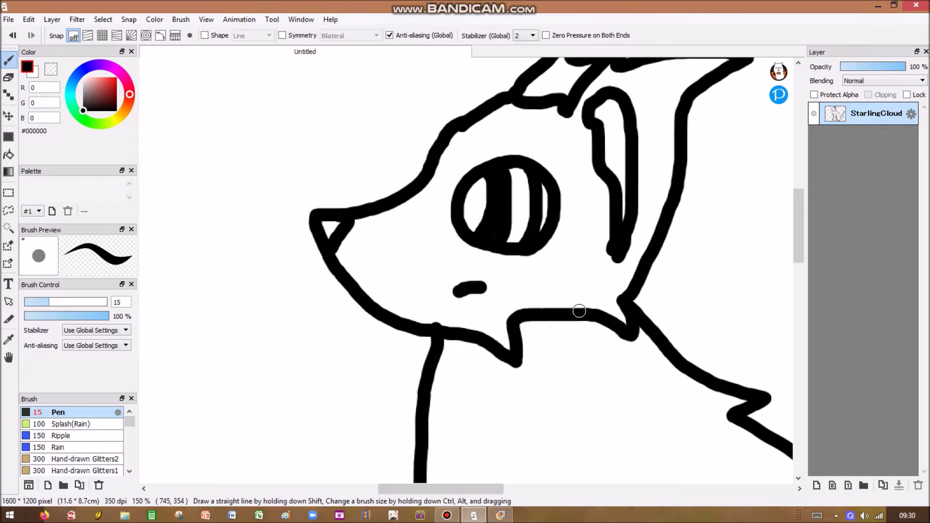
# Recheck the reference description and fill the cat's body, head and tail with dark grey #363636
pyautogui.scroll(-6, 576, 310)
pyautogui.scroll(1, 613, 310)
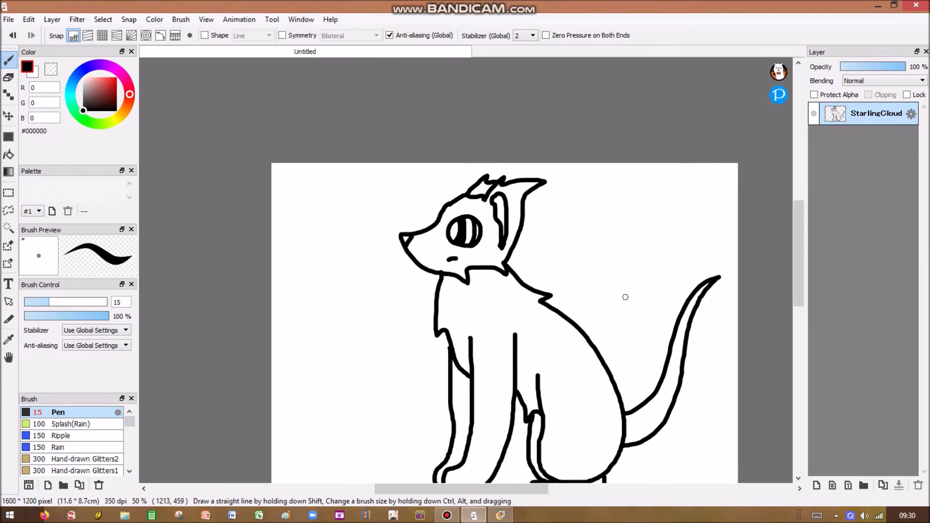
pyautogui.click(501, 515)
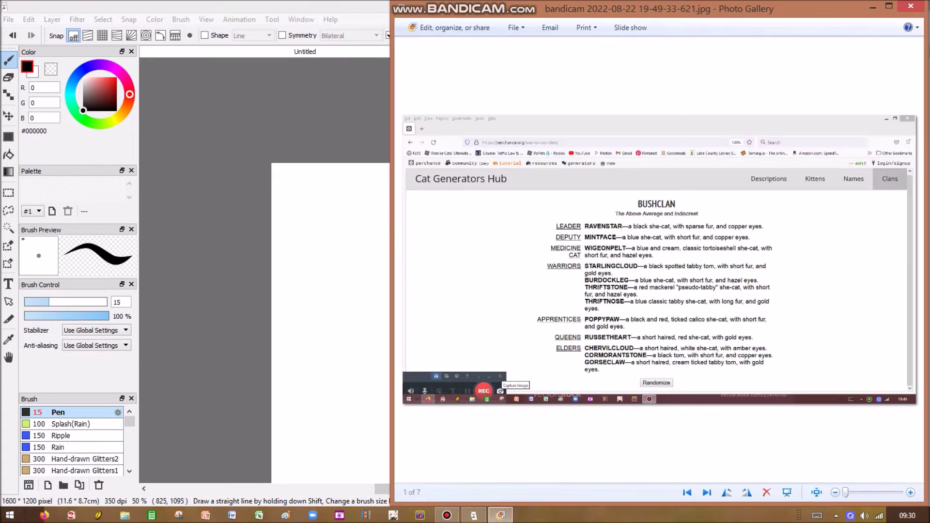
pyautogui.click(225, 353)
pyautogui.moveTo(82, 110); pyautogui.dragTo(82, 103)
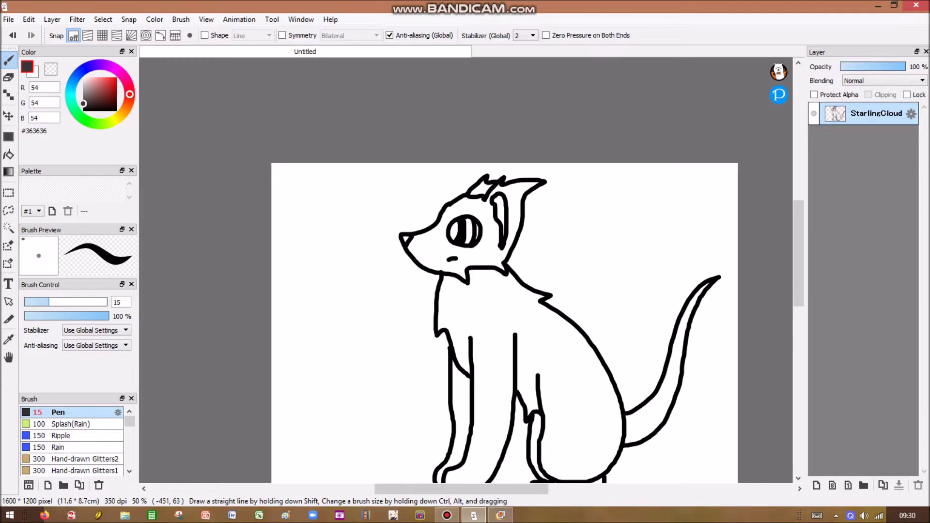
pyautogui.click(8, 154)
pyautogui.click(502, 302)
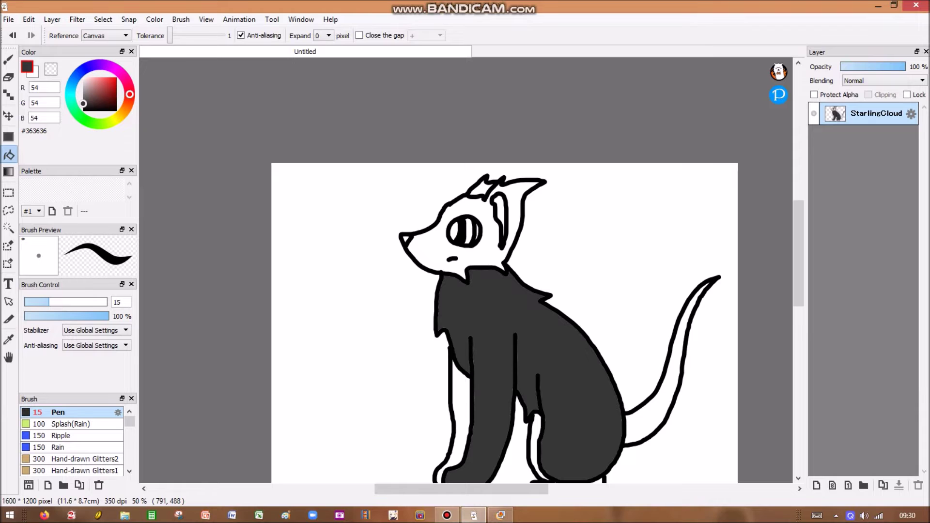
pyautogui.click(485, 253)
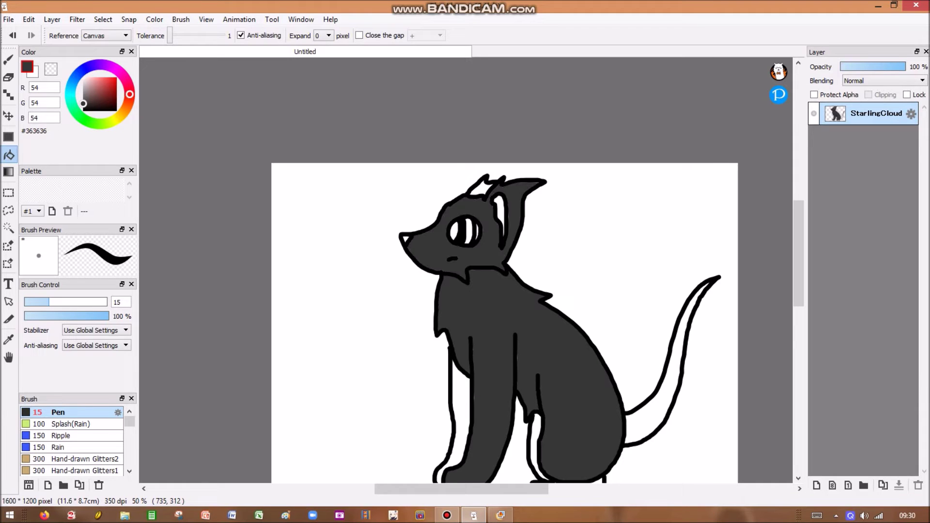
pyautogui.click(646, 418)
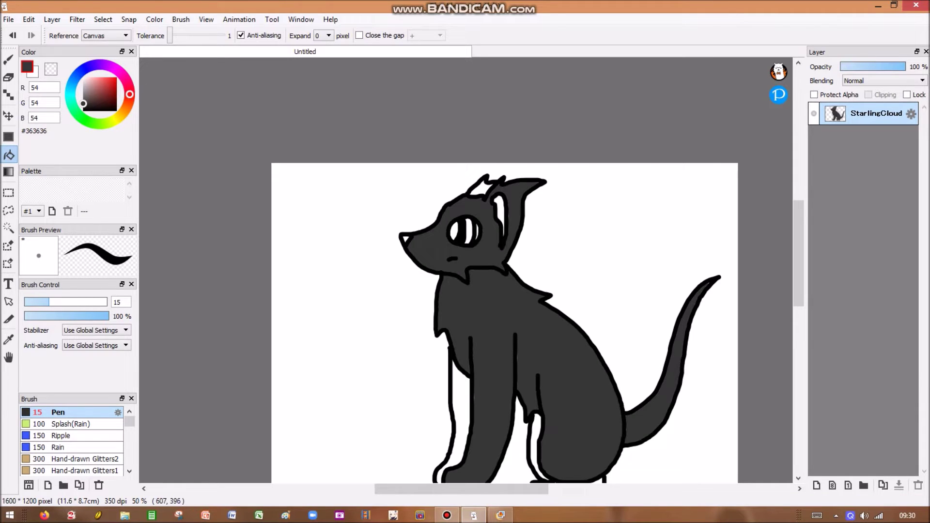
# Refill the head, body and tail with near-black #1B1B1B
pyautogui.click(82, 107)
pyautogui.click(475, 258)
pyautogui.click(489, 307)
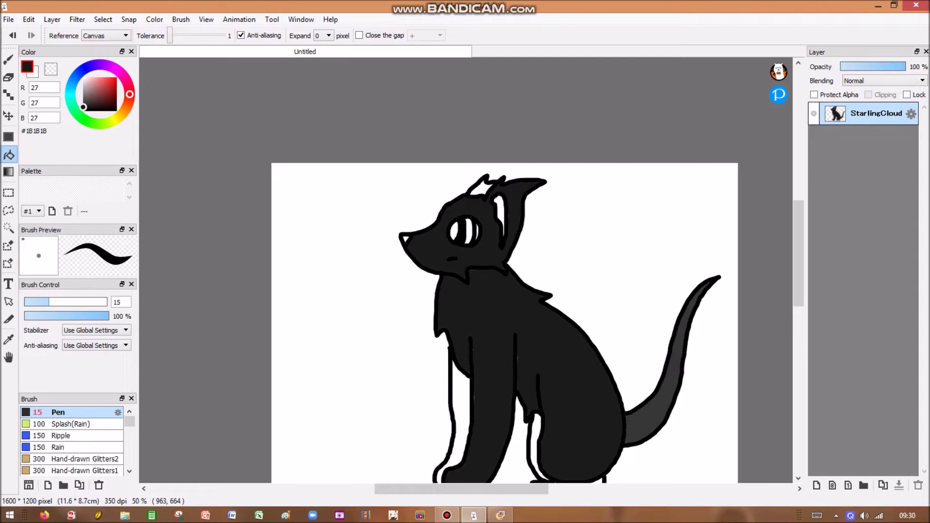
pyautogui.click(643, 426)
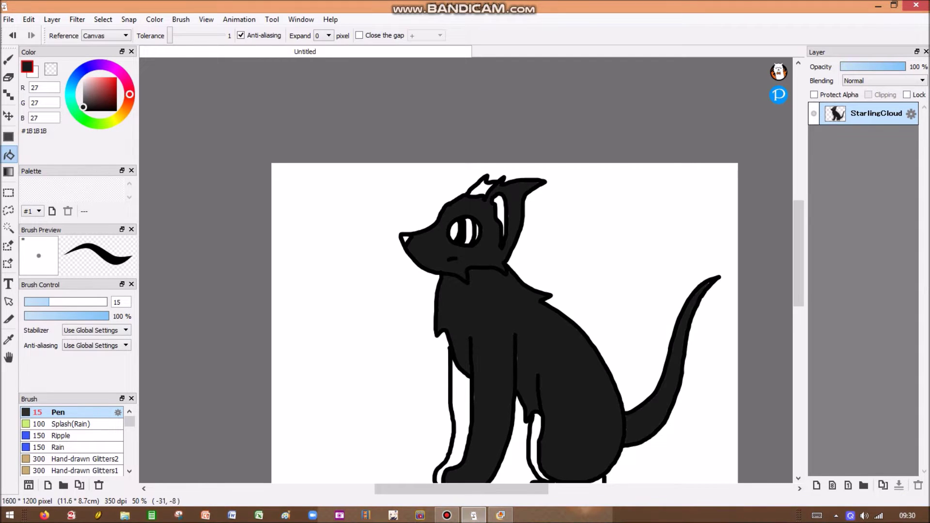
# Fill the hair tuft, inner ear, nose and far front leg with black #050505
pyautogui.moveTo(89, 107); pyautogui.dragTo(91, 111)
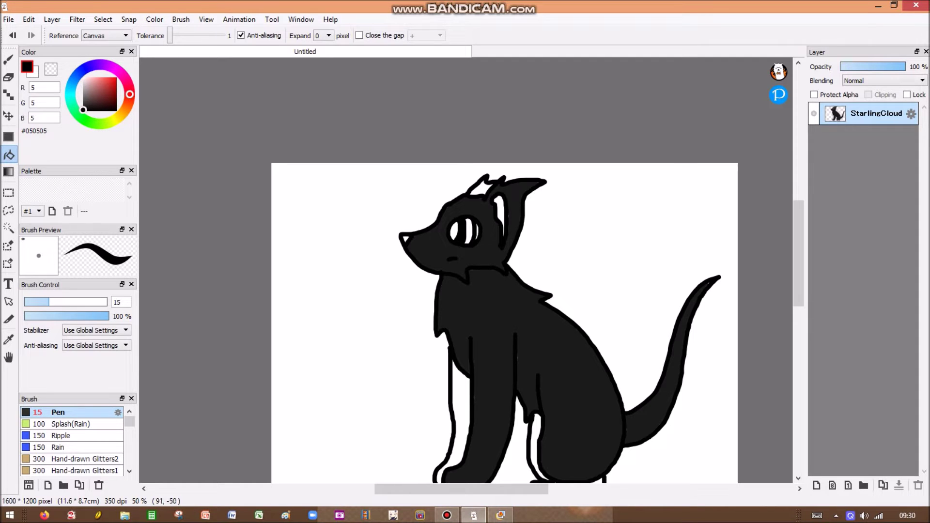
pyautogui.click(481, 190)
pyautogui.click(499, 209)
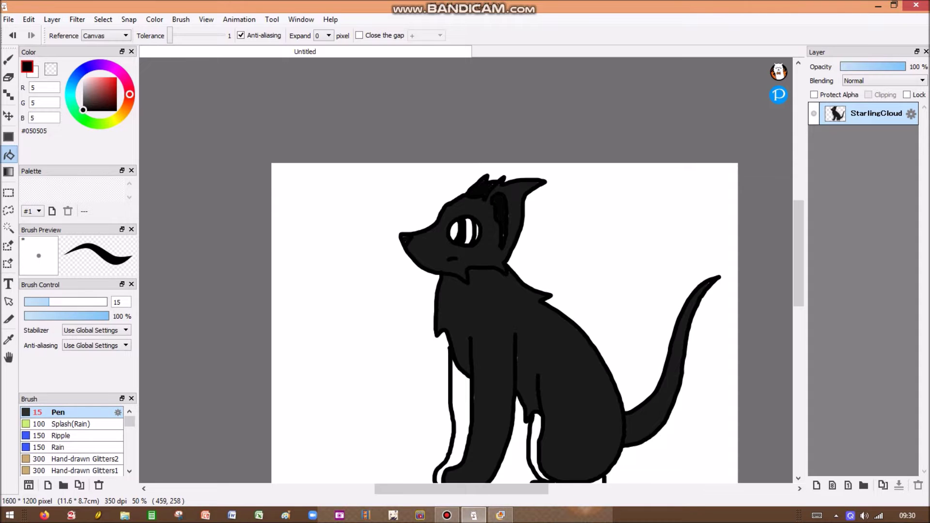
pyautogui.click(459, 418)
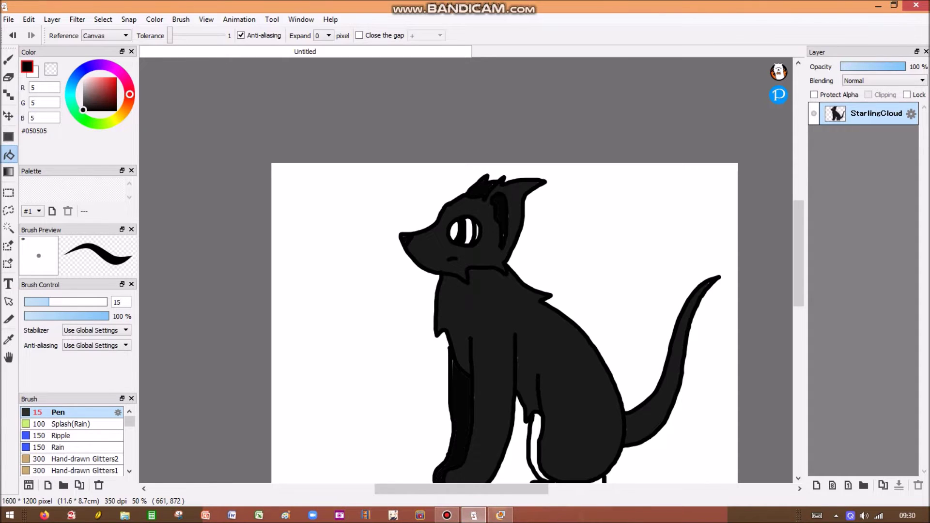
# Fill the far hind leg and paw with #050505, and the near hind paw with the body colour #1B1B1B
pyautogui.scroll(-3, 500, 407)
pyautogui.scroll(3, 512, 436)
pyautogui.click(511, 379)
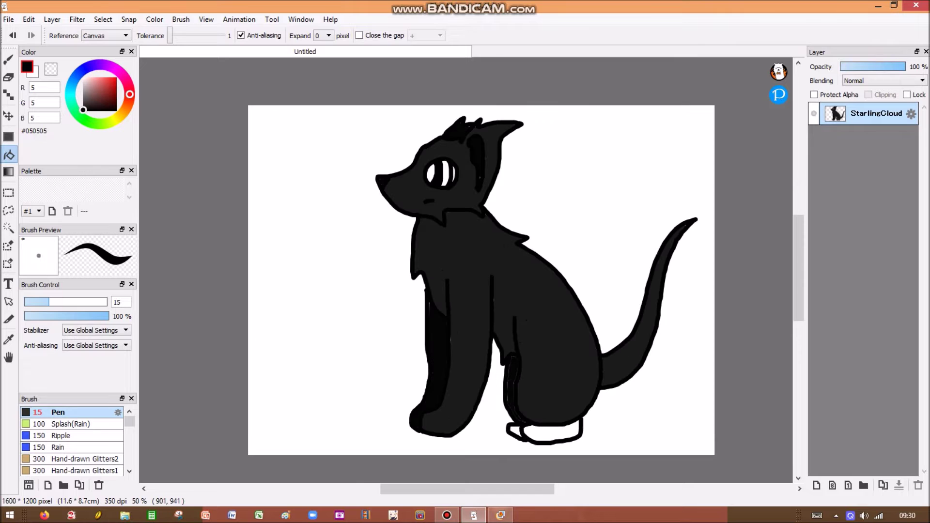
pyautogui.click(514, 430)
pyautogui.keyDown('alt'); pyautogui.click(546, 380); pyautogui.keyUp('alt')
pyautogui.click(545, 430)
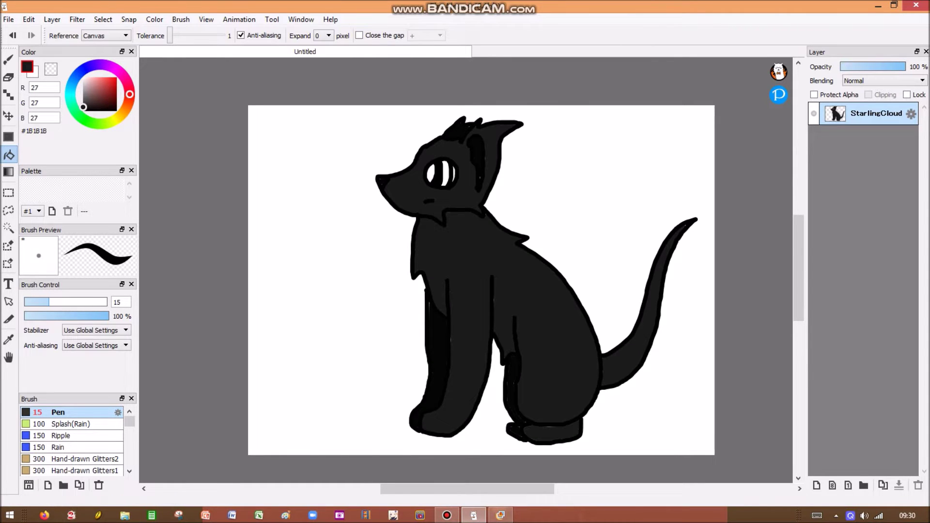
# Paint grey #555555 tabby stripes on the forehead and cheek with the Pen
pyautogui.click(8, 58)
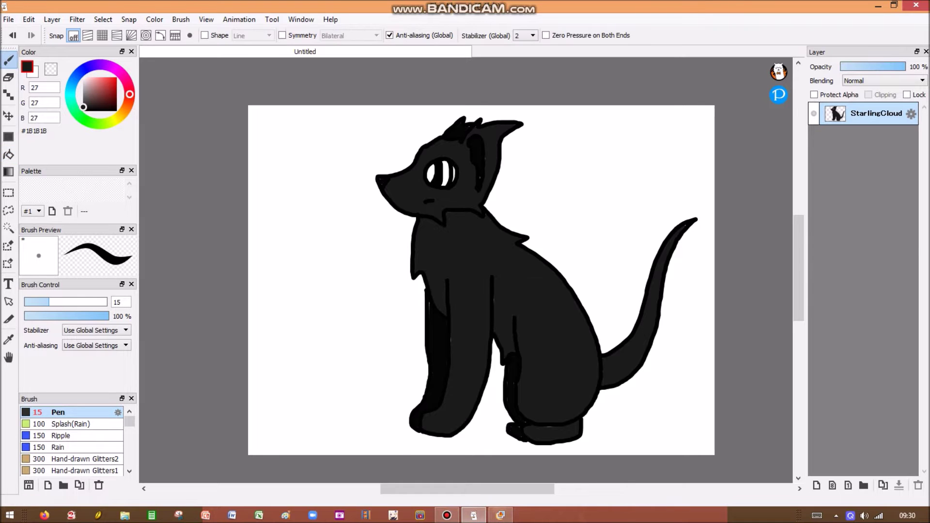
pyautogui.scroll(1, 443, 151)
pyautogui.scroll(1, 443, 151)
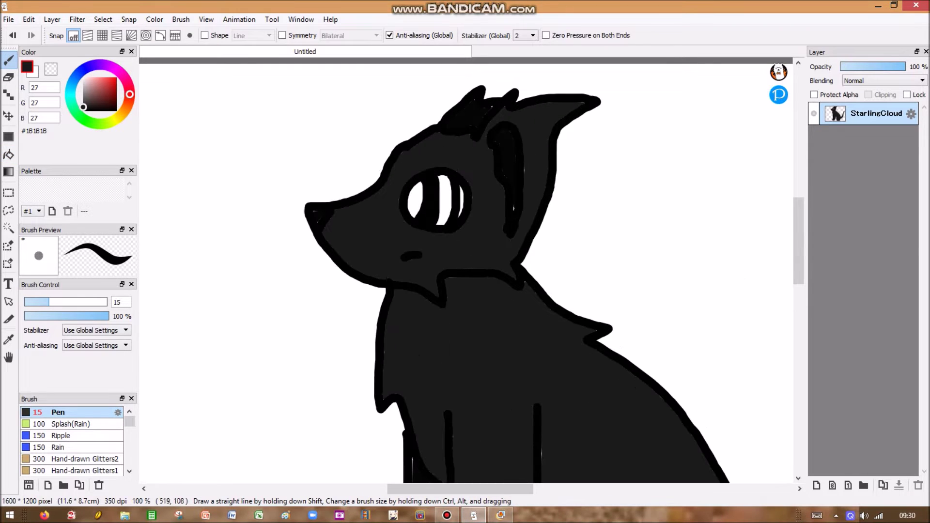
pyautogui.moveTo(83, 107); pyautogui.dragTo(83, 99)
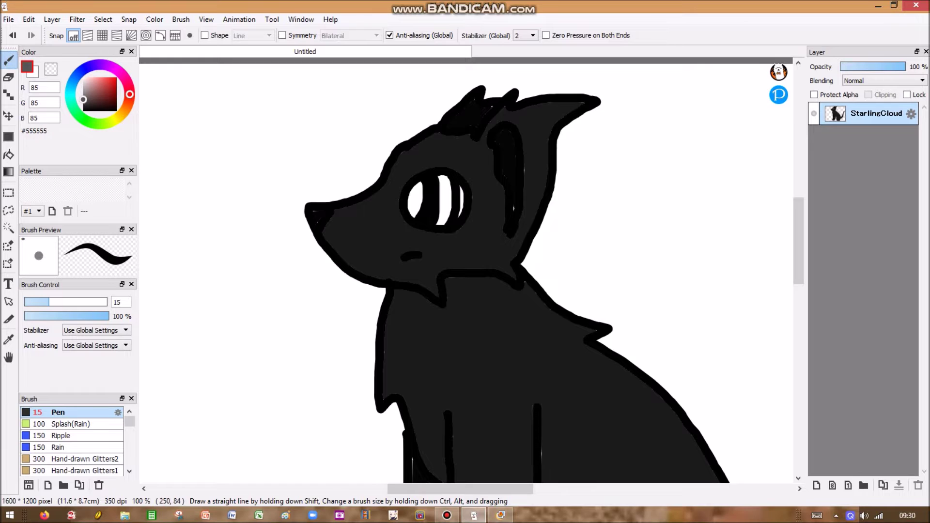
pyautogui.moveTo(438, 139)
pyautogui.mouseDown()
pyautogui.moveTo(412, 167)
pyautogui.moveTo(432, 146)
pyautogui.mouseUp()
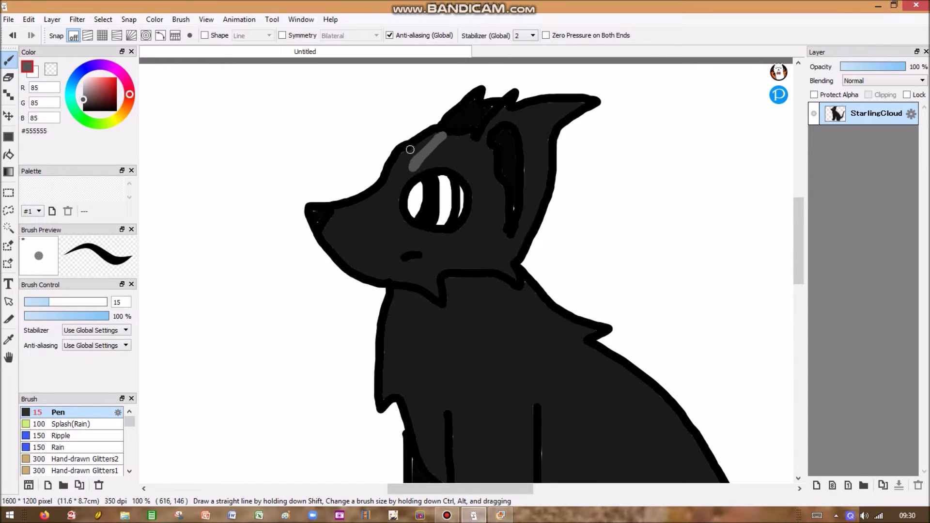
pyautogui.moveTo(418, 144); pyautogui.dragTo(393, 173)
pyautogui.moveTo(476, 232); pyautogui.dragTo(502, 254)
pyautogui.moveTo(446, 243); pyautogui.dragTo(454, 261)
# Paint three grey #555555 bands across the upper tail and fill the tail tip with the same grey
pyautogui.scroll(-1, 571, 304)
pyautogui.scroll(-3, 571, 305)
pyautogui.scroll(5, 670, 155)
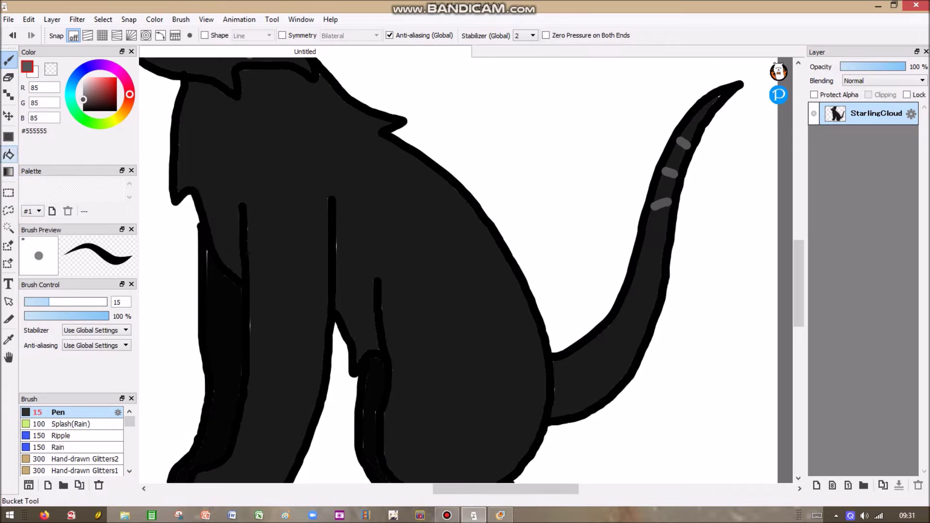
pyautogui.click(8, 155)
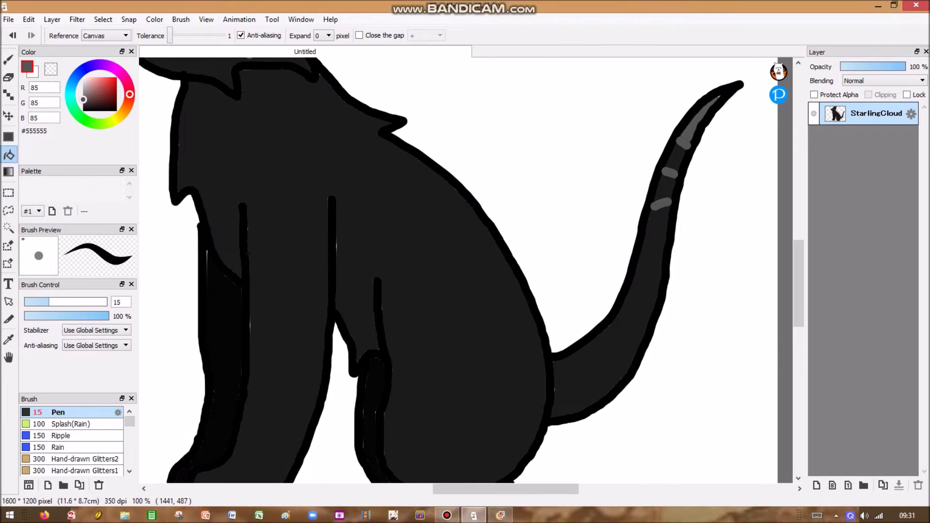
# Paint grey #555555 V-shaped stripes along the back, a spot on the shoulder and a jagged stripe down the chest with the Pen
pyautogui.scroll(-4, 673, 145)
pyautogui.click(9, 60)
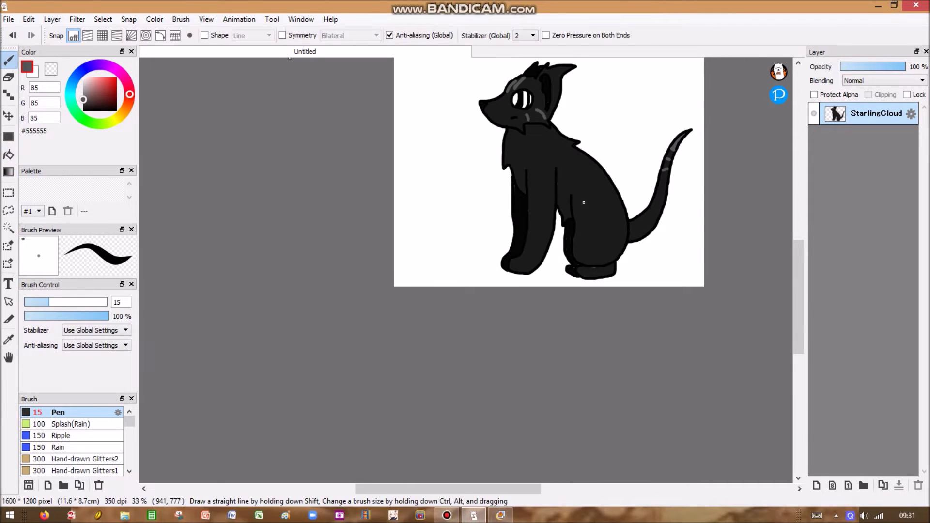
pyautogui.scroll(2, 514, 188)
pyautogui.scroll(-3, 513, 188)
pyautogui.scroll(3, 524, 114)
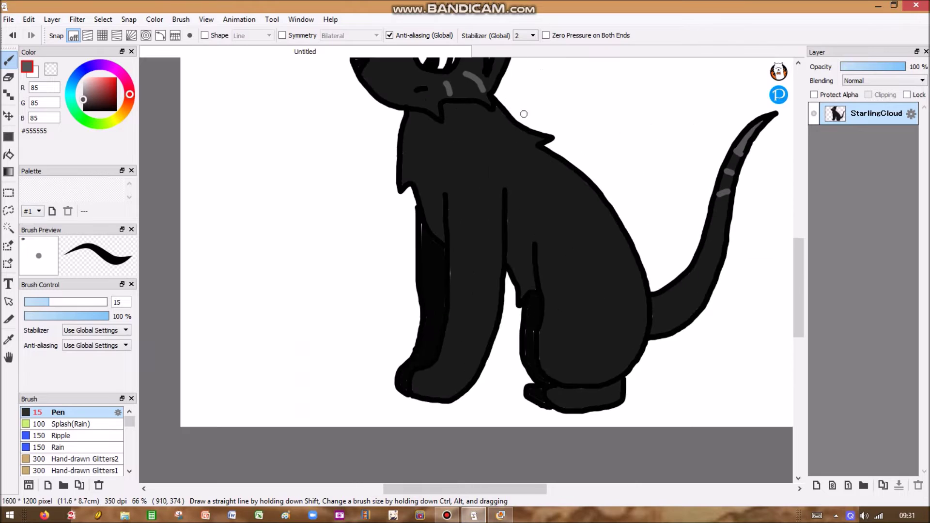
pyautogui.moveTo(511, 124)
pyautogui.mouseDown()
pyautogui.moveTo(505, 162)
pyautogui.moveTo(526, 135)
pyautogui.moveTo(541, 169)
pyautogui.moveTo(529, 188)
pyautogui.moveTo(573, 173)
pyautogui.moveTo(574, 201)
pyautogui.moveTo(559, 210)
pyautogui.moveTo(606, 212)
pyautogui.mouseUp()
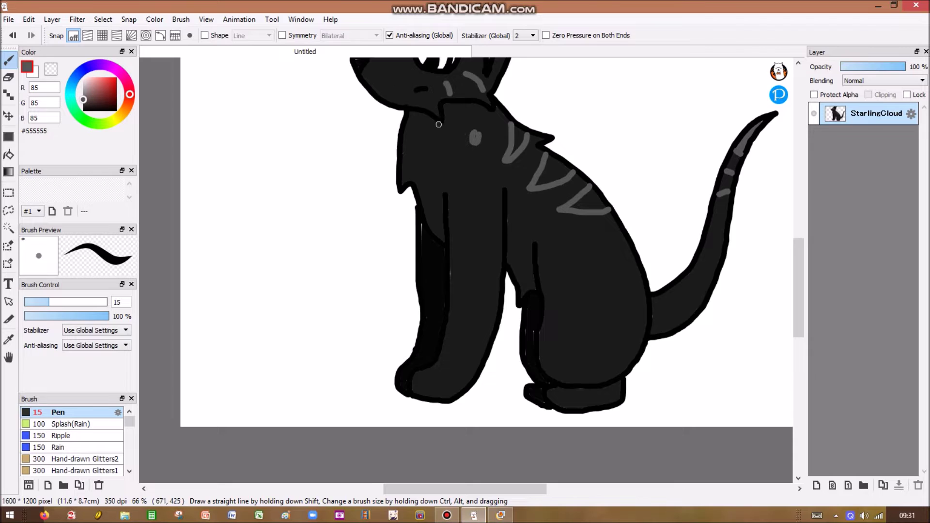
pyautogui.moveTo(430, 139)
pyautogui.mouseDown()
pyautogui.moveTo(425, 175)
pyautogui.moveTo(436, 172)
pyautogui.moveTo(440, 207)
pyautogui.mouseUp()
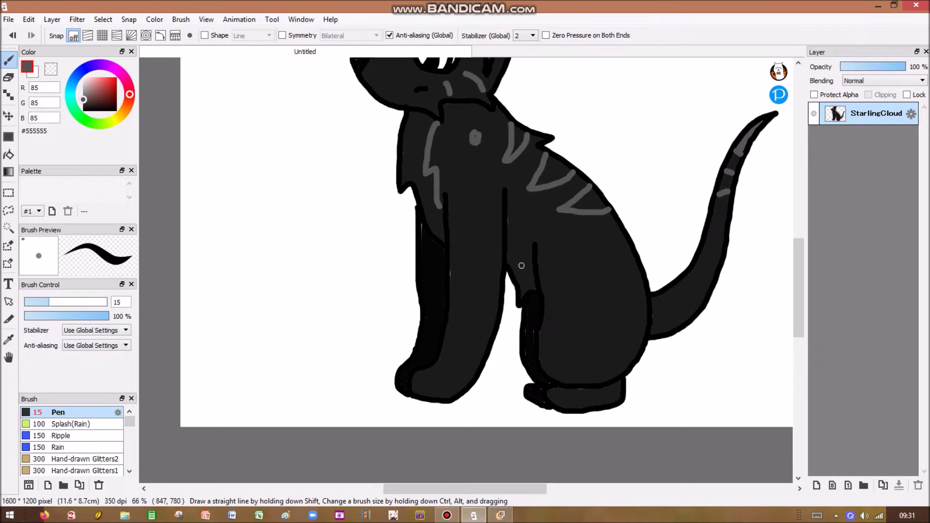
# Paint grey #555555 jagged stripes on the belly fur and near foreleg, and ring-shaped spots over the shoulder, foreleg and flank with the Pen
pyautogui.moveTo(514, 248); pyautogui.dragTo(531, 262)
pyautogui.moveTo(437, 357)
pyautogui.mouseDown()
pyautogui.moveTo(465, 338)
pyautogui.moveTo(473, 352)
pyautogui.moveTo(489, 333)
pyautogui.mouseUp()
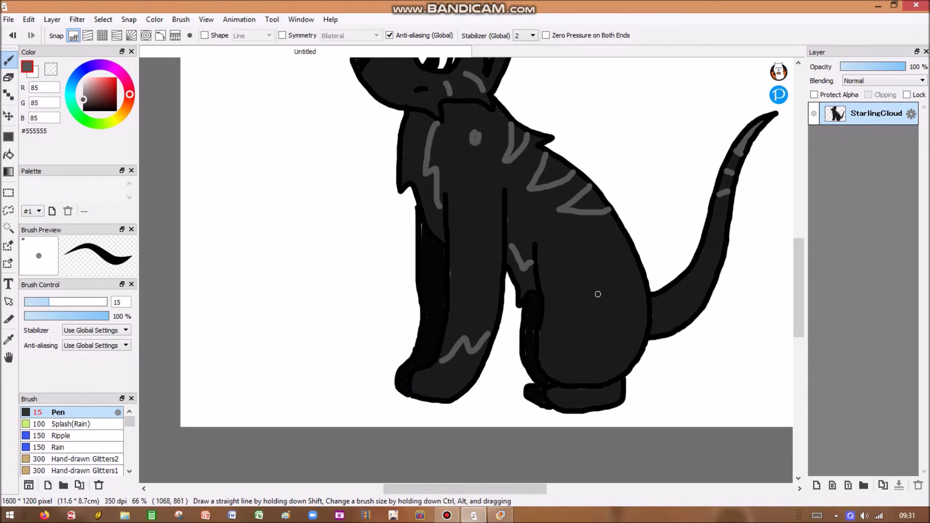
pyautogui.moveTo(608, 281); pyautogui.dragTo(619, 273)
pyautogui.moveTo(564, 320)
pyautogui.mouseDown()
pyautogui.moveTo(575, 325)
pyautogui.moveTo(578, 317)
pyautogui.mouseUp()
pyautogui.moveTo(565, 238)
pyautogui.mouseDown()
pyautogui.moveTo(556, 247)
pyautogui.moveTo(570, 236)
pyautogui.mouseUp()
pyautogui.moveTo(520, 211); pyautogui.dragTo(532, 214)
pyautogui.moveTo(465, 296)
pyautogui.mouseDown()
pyautogui.moveTo(457, 310)
pyautogui.moveTo(467, 296)
pyautogui.mouseUp()
pyautogui.moveTo(488, 208); pyautogui.dragTo(484, 206)
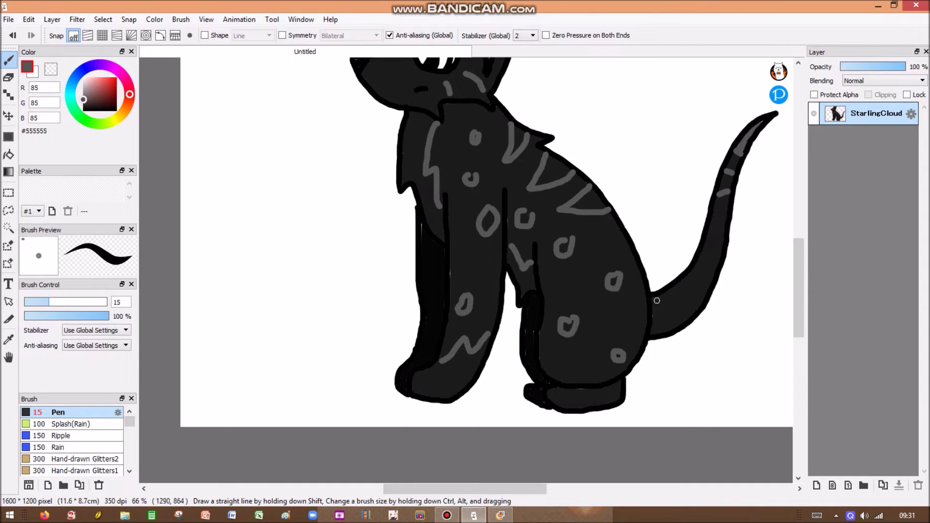
# Paint grey #555555 spots at the base of the tail and on the head behind the eye
pyautogui.moveTo(660, 307); pyautogui.dragTo(665, 310)
pyautogui.scroll(-2, 468, 110)
pyautogui.scroll(3, 468, 110)
pyautogui.moveTo(470, 65); pyautogui.dragTo(476, 68)
# Fill the centres of the head and shoulder spots with grey #555555 using the Bucket, and undo the last fill
pyautogui.click(9, 154)
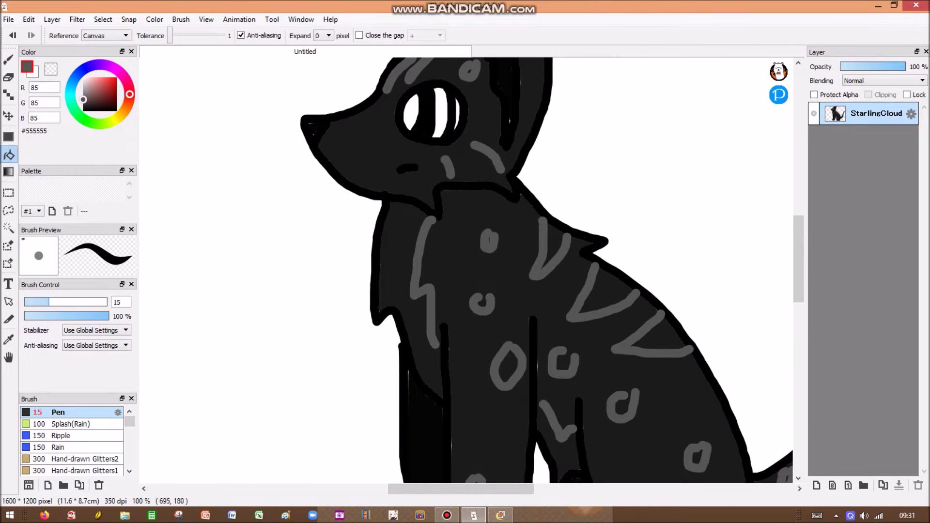
pyautogui.click(468, 70)
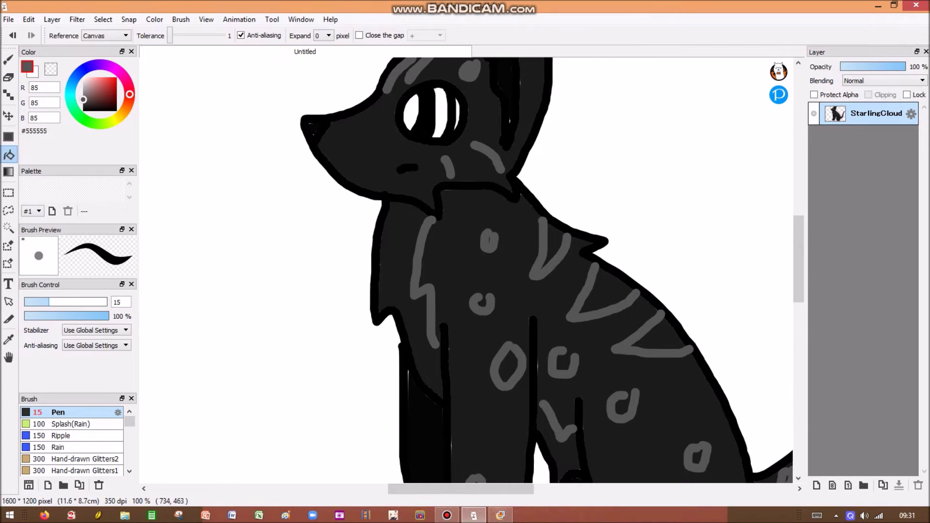
pyautogui.click(489, 241)
pyautogui.click(482, 302)
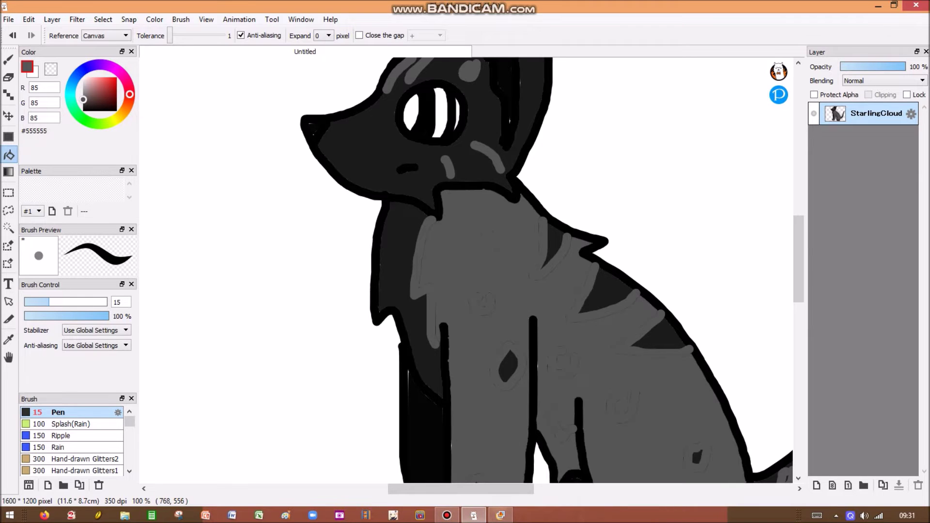
pyautogui.click(13, 35)
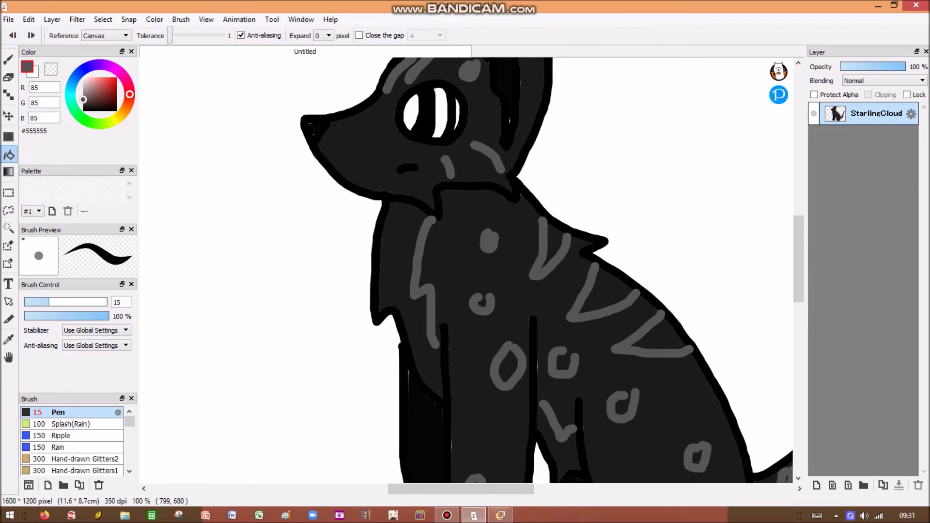
# Fill the remaining ring-shaped spots on the shoulder, foreleg, flank and tail base solid with grey #555555
pyautogui.click(507, 365)
pyautogui.press('b')
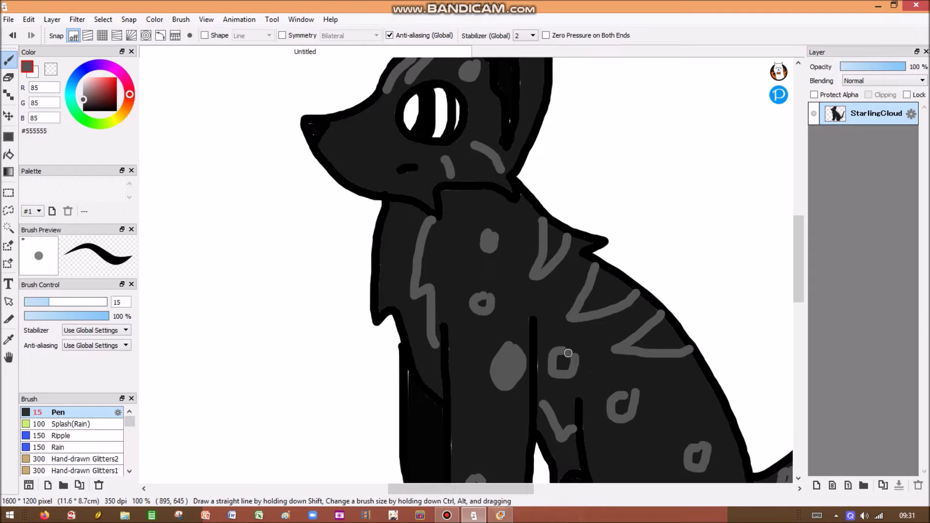
pyautogui.scroll(-4, 649, 416)
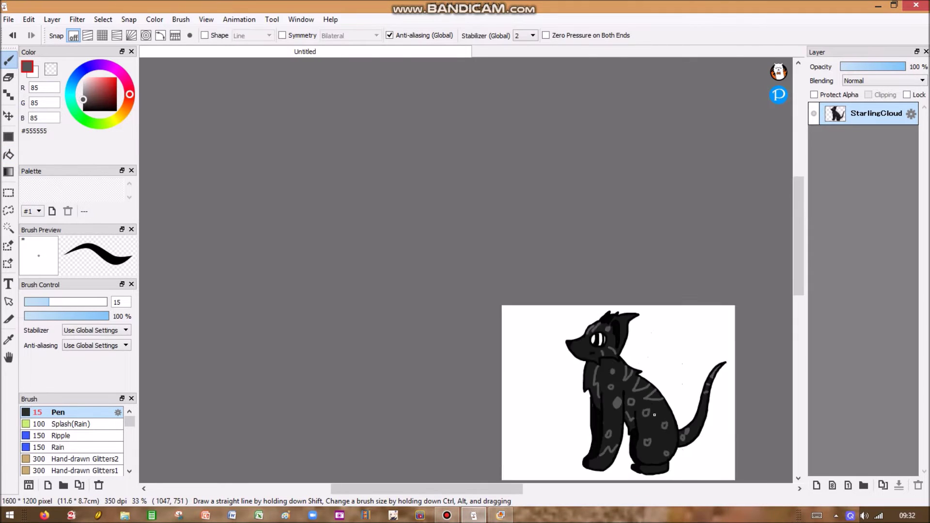
pyautogui.scroll(4, 648, 436)
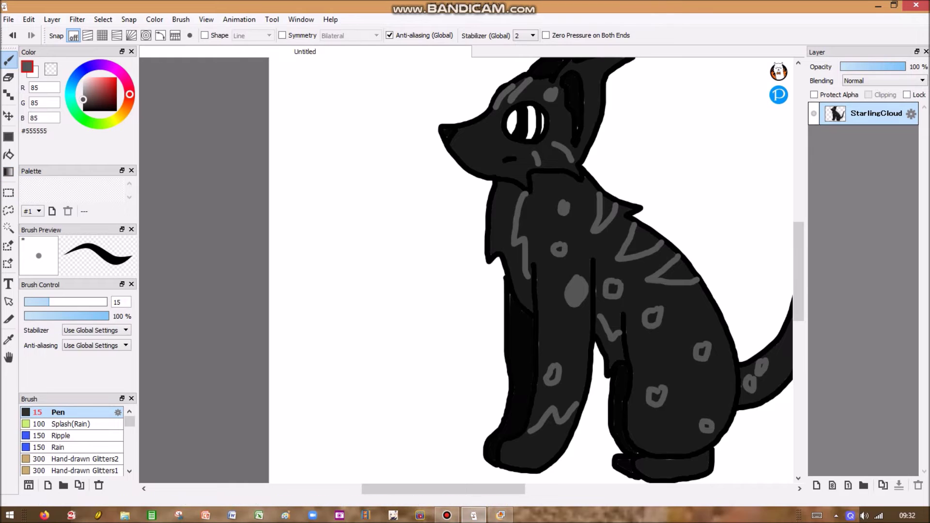
pyautogui.click(9, 155)
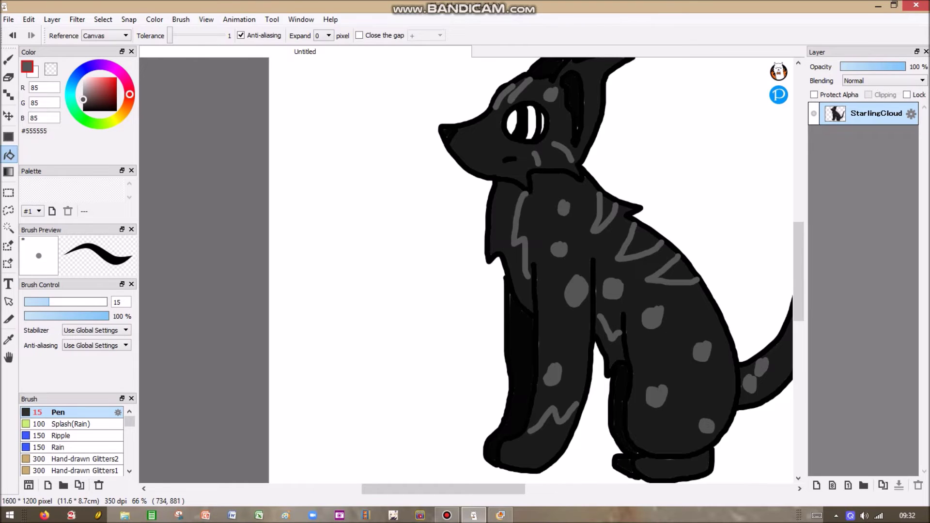
# Undo a trial fill on the near front paw, and fill the near hind paw with grey #555555
pyautogui.click(550, 448)
pyautogui.click(12, 35)
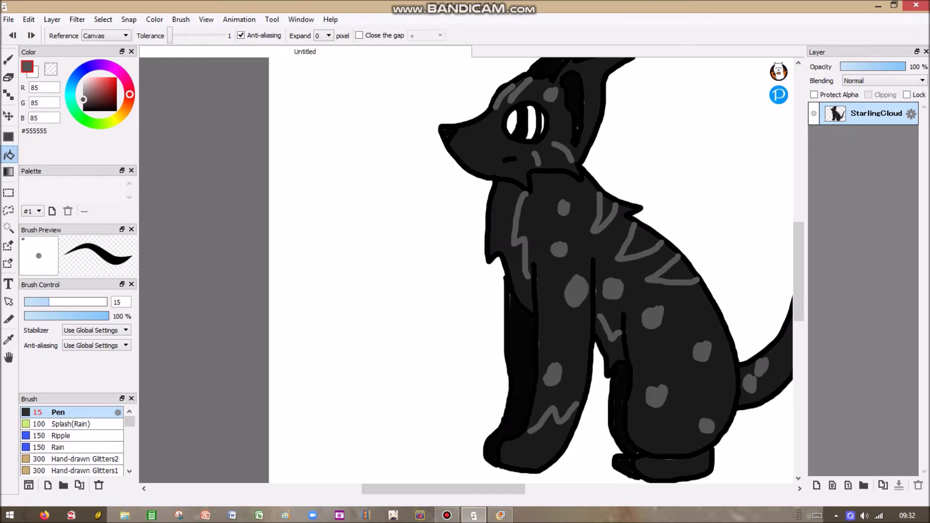
pyautogui.click(662, 463)
pyautogui.scroll(-3, 665, 466)
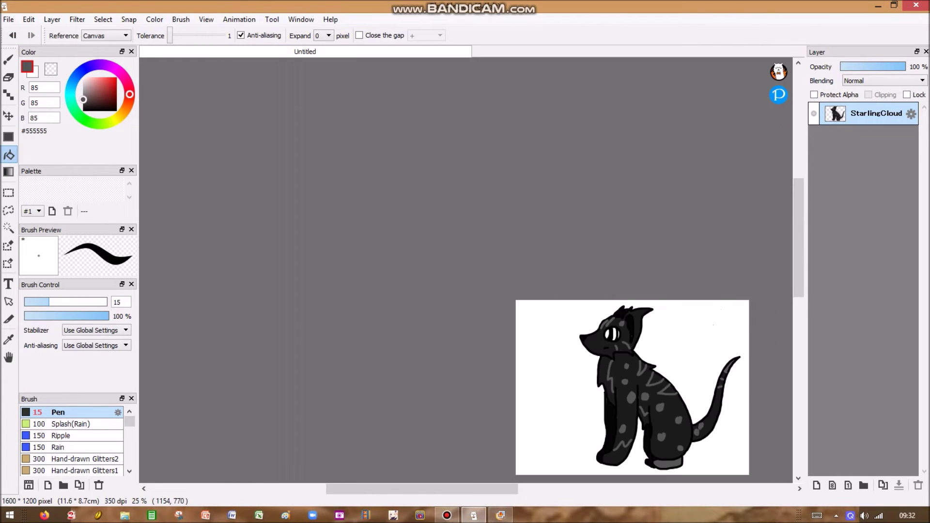
pyautogui.scroll(2, 748, 449)
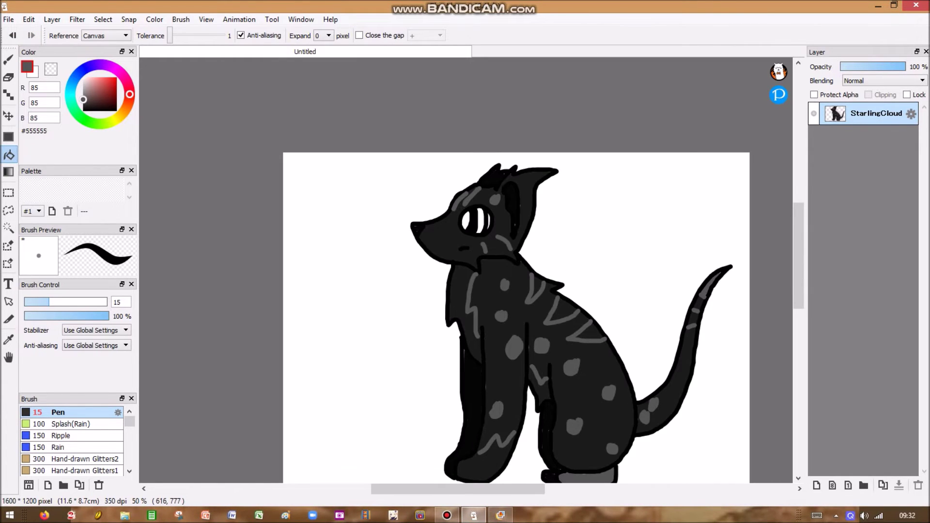
# Fill the chest patch and the insides of the V-shaped back stripes with grey #555555, undoing the trial fill on the belly
pyautogui.click(467, 335)
pyautogui.click(539, 390)
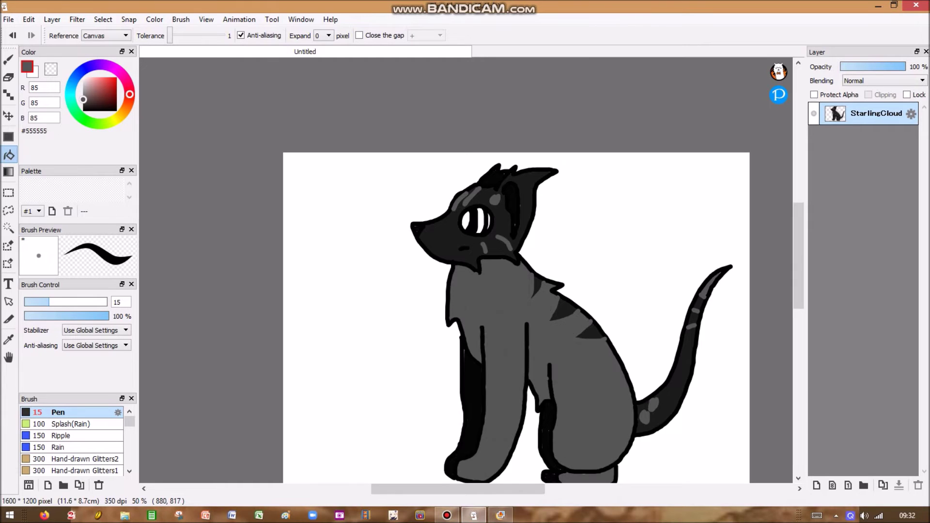
pyautogui.hotkey('ctrl', 'z')
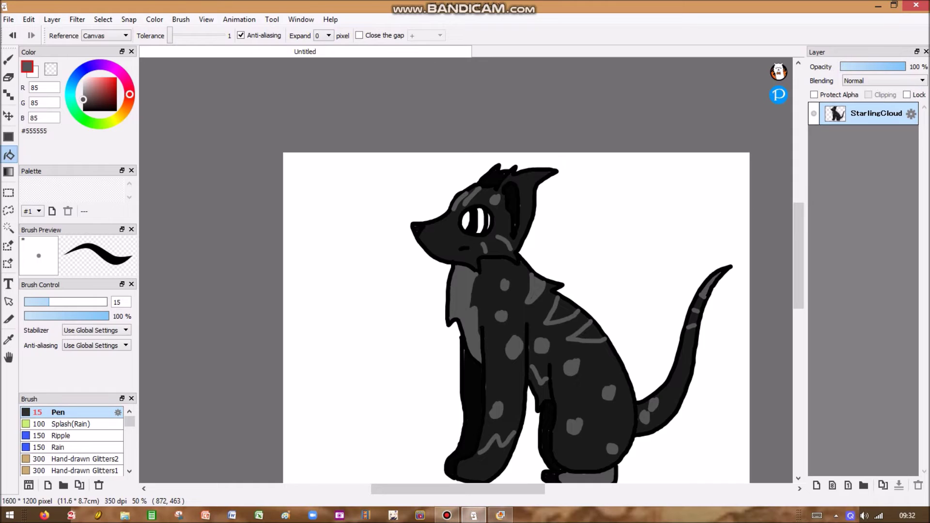
pyautogui.click(562, 311)
pyautogui.click(592, 335)
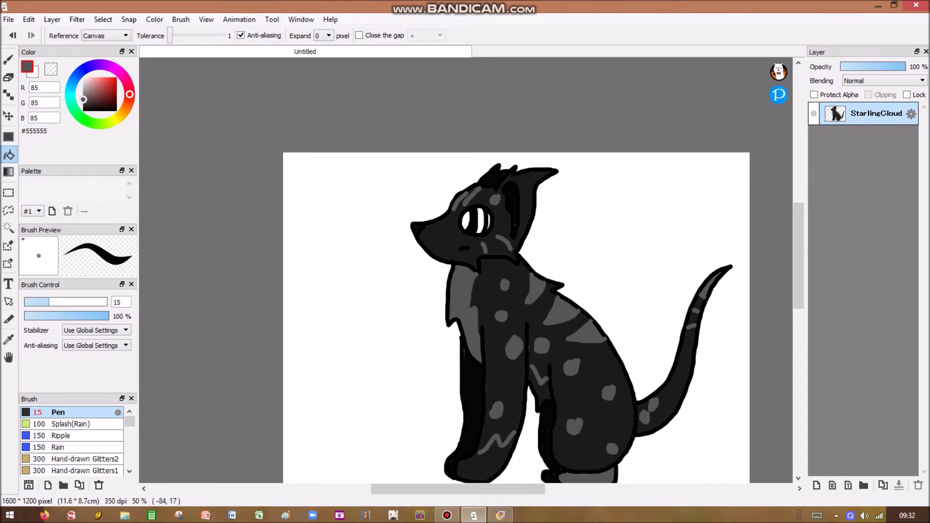
# Close the jagged lines on the near foreleg and belly with the Pen, and fill the paw and belly patch with grey #555555
pyautogui.click(8, 59)
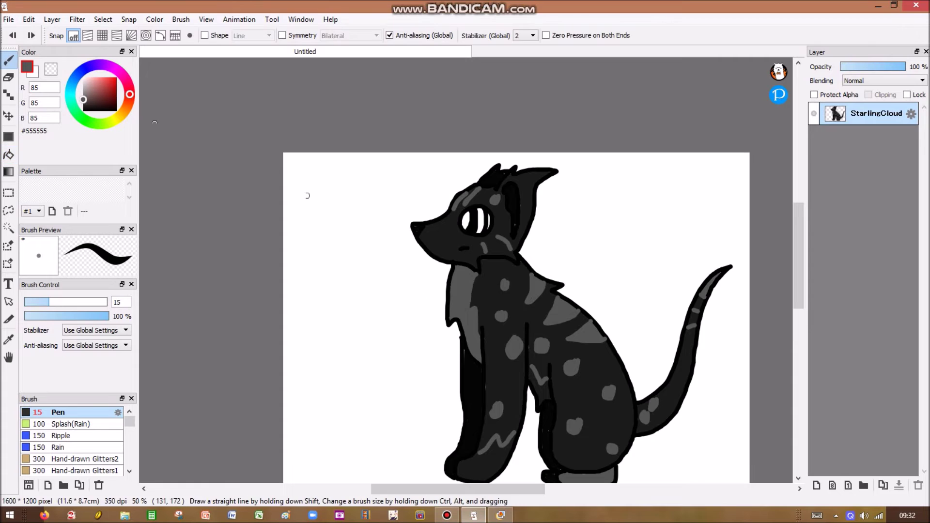
pyautogui.hotkey('ctrl', 'y')
pyautogui.hotkey('ctrl', 'z')
pyautogui.hotkey('ctrl', 'y')
pyautogui.click(479, 453)
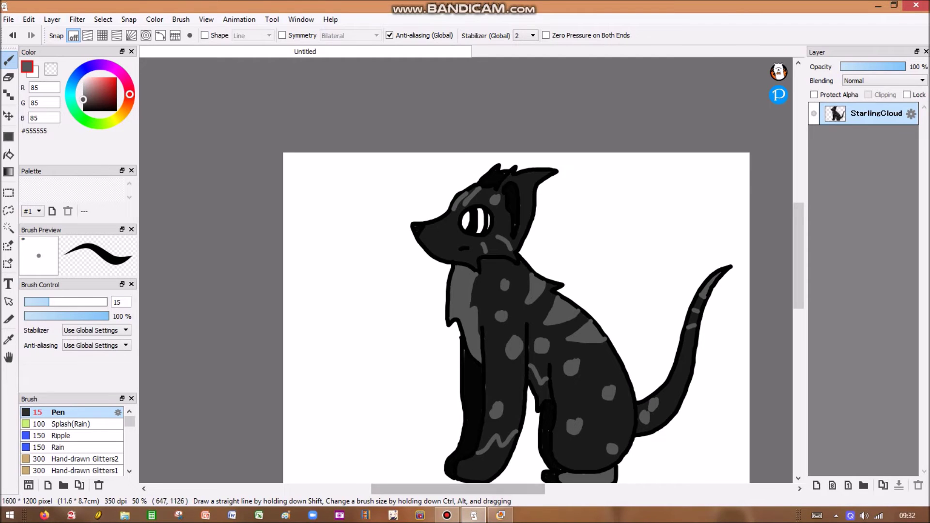
pyautogui.click(9, 155)
pyautogui.click(491, 460)
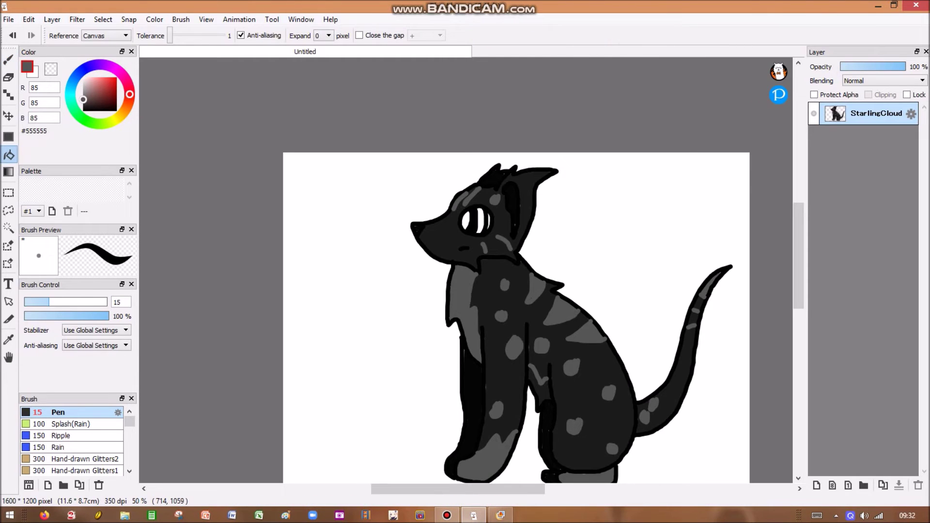
pyautogui.click(544, 390)
# Pick the body colour #1B1B1B, draw a boundary line across the lower far foreleg, and fill the far front paw with that colour
pyautogui.scroll(-4, 540, 387)
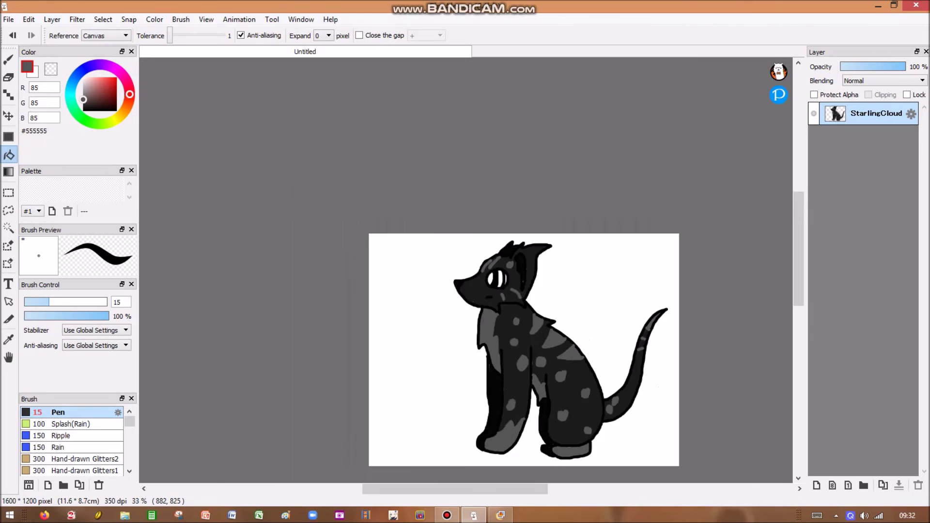
pyautogui.scroll(5, 526, 413)
pyautogui.scroll(-2, 557, 268)
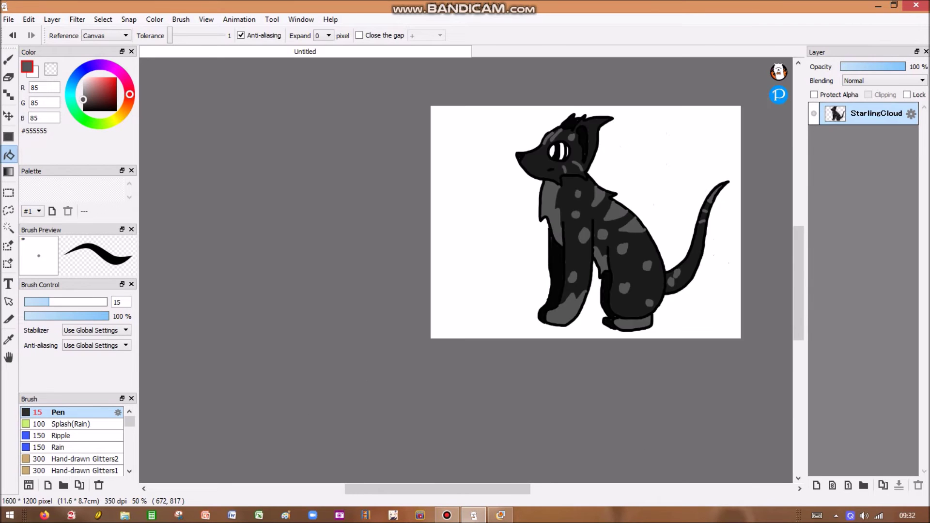
pyautogui.scroll(3, 556, 268)
pyautogui.rightClick(504, 375)
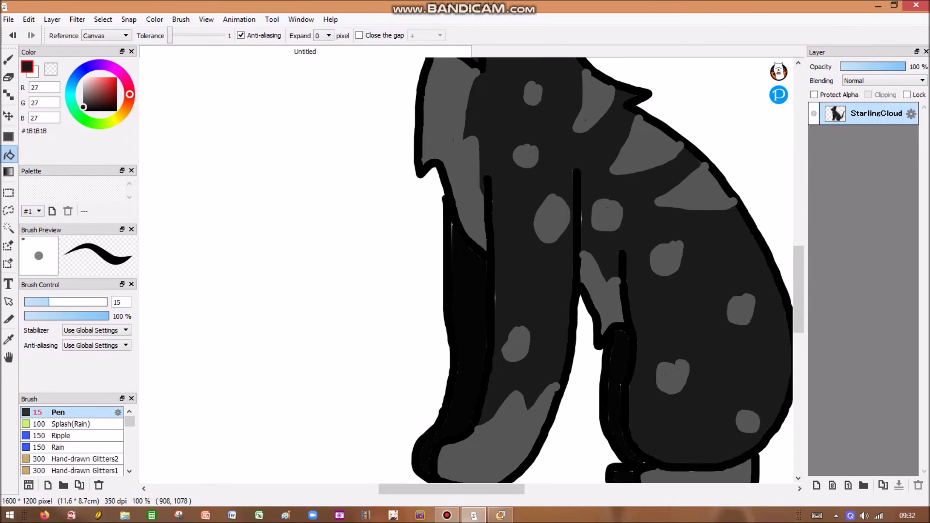
pyautogui.click(9, 59)
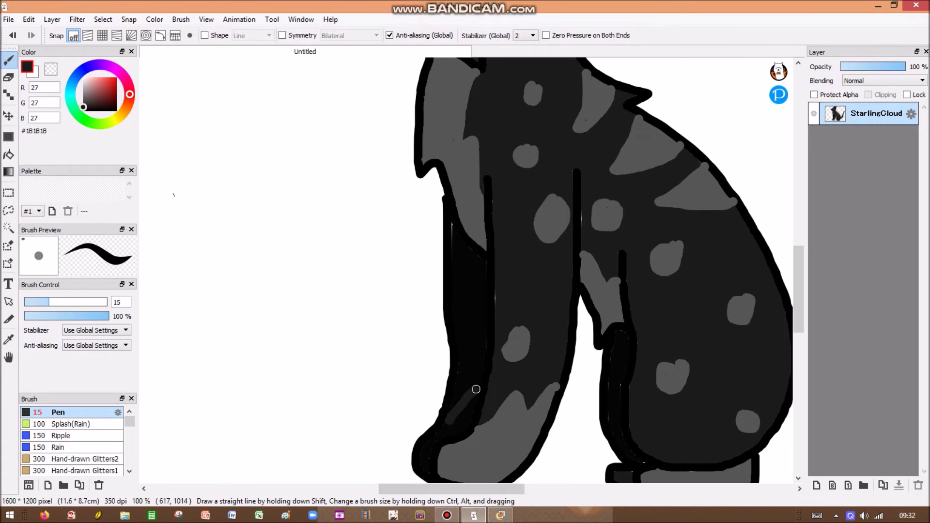
pyautogui.click(8, 154)
pyautogui.click(481, 393)
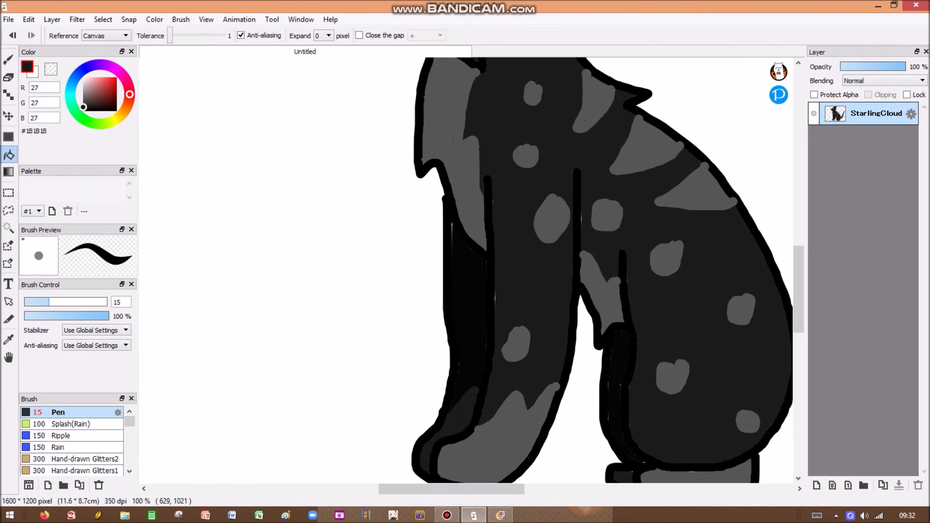
pyautogui.scroll(-4, 455, 416)
pyautogui.scroll(2, 462, 399)
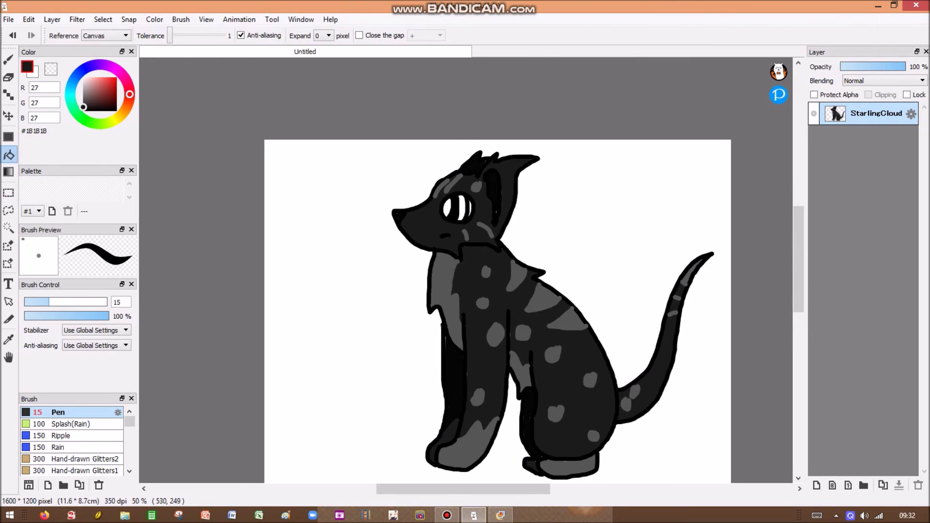
# Sample black #000000 from the drawing and apply a Bucket fill to the black band on the eye's rear side
pyautogui.rightClick(463, 336)
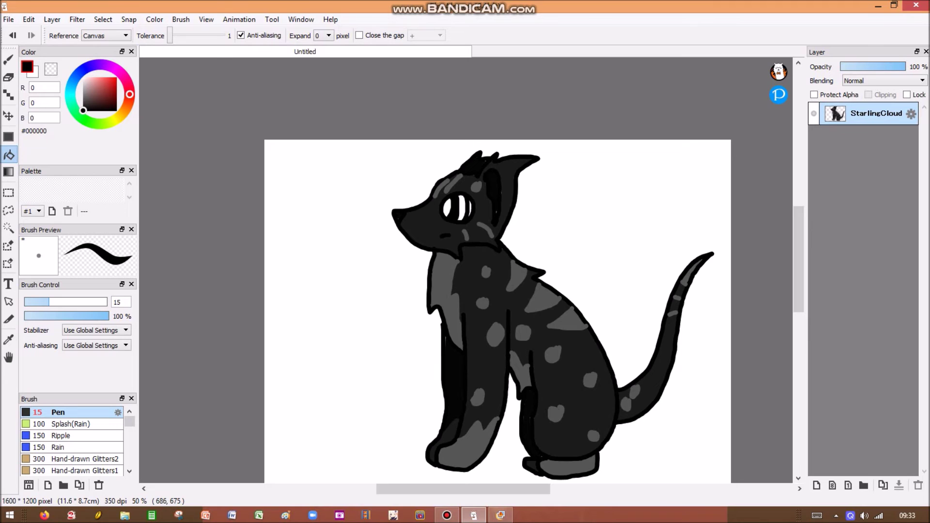
pyautogui.scroll(3, 465, 217)
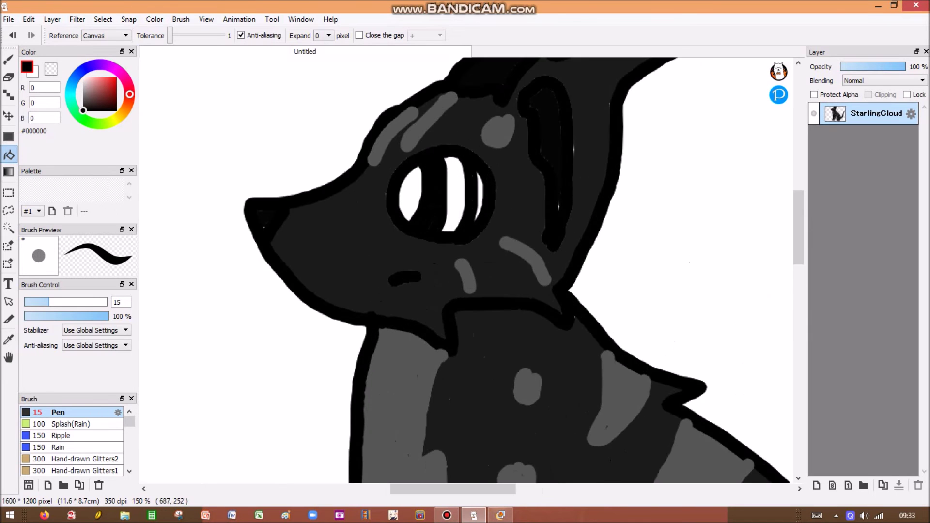
pyautogui.click(469, 208)
pyautogui.scroll(-8, 501, 387)
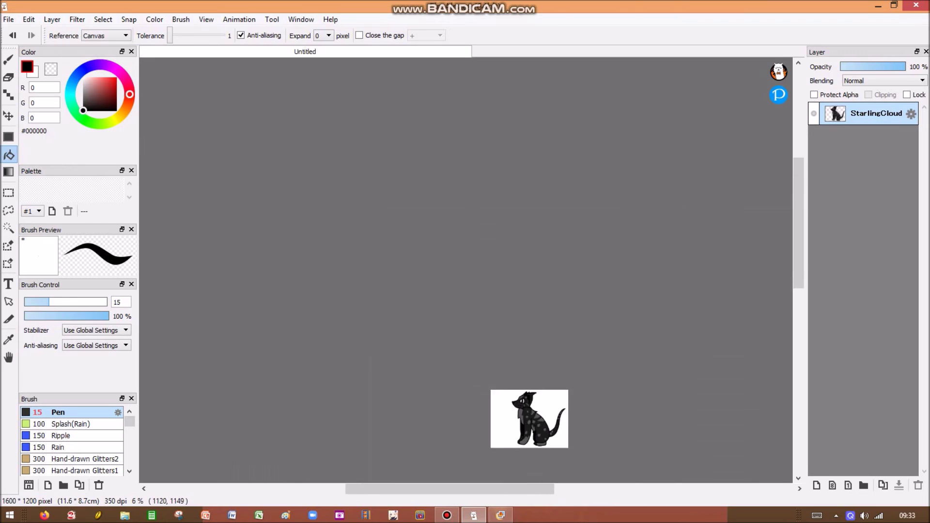
# Check StarlingCloud's eye colour in the reference image, and paint the broad band of the eye orange #D77B00 with the Pen
pyautogui.scroll(4, 544, 444)
pyautogui.click(500, 515)
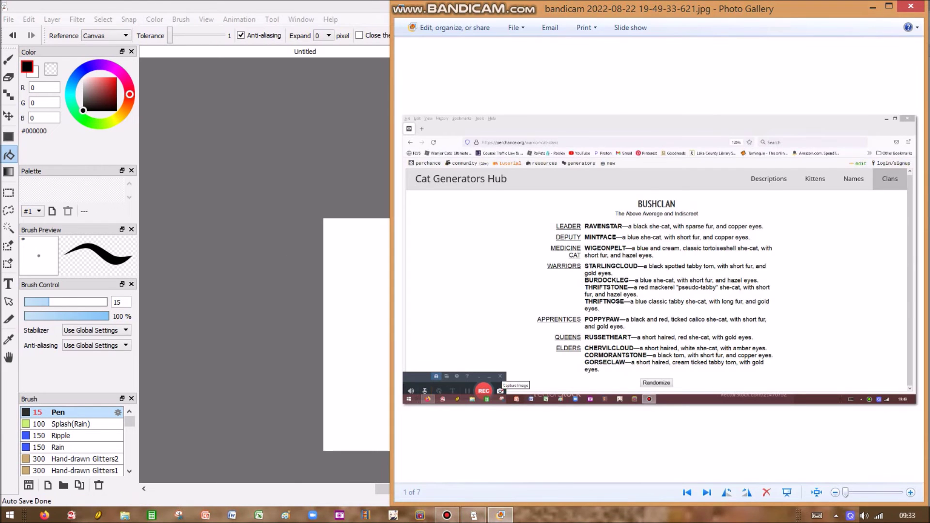
pyautogui.click(501, 515)
pyautogui.scroll(7, 452, 249)
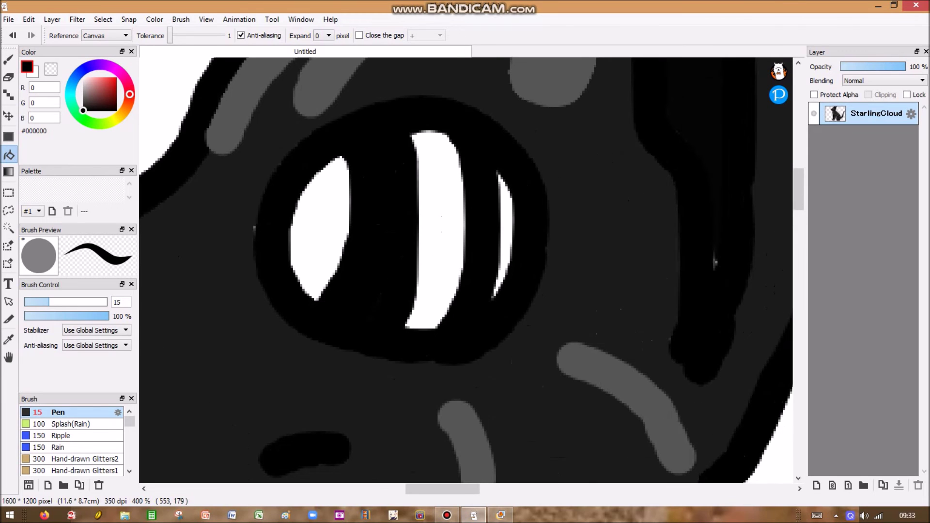
pyautogui.click(123, 111)
pyautogui.moveTo(111, 87); pyautogui.dragTo(116, 82)
pyautogui.click(8, 59)
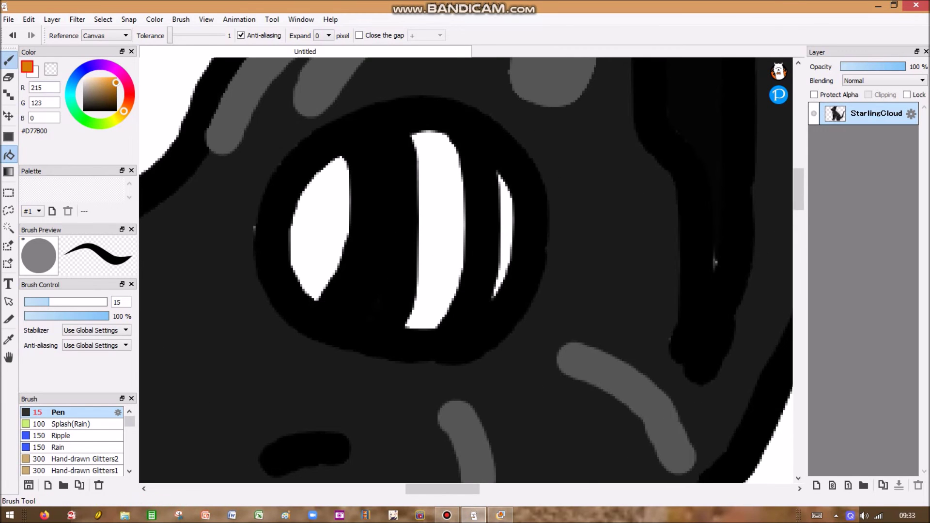
pyautogui.moveTo(357, 155)
pyautogui.mouseDown()
pyautogui.moveTo(396, 147)
pyautogui.moveTo(407, 167)
pyautogui.moveTo(396, 312)
pyautogui.moveTo(335, 299)
pyautogui.moveTo(376, 163)
pyautogui.moveTo(384, 206)
pyautogui.moveTo(374, 301)
pyautogui.moveTo(366, 163)
pyautogui.moveTo(348, 271)
pyautogui.mouseUp()
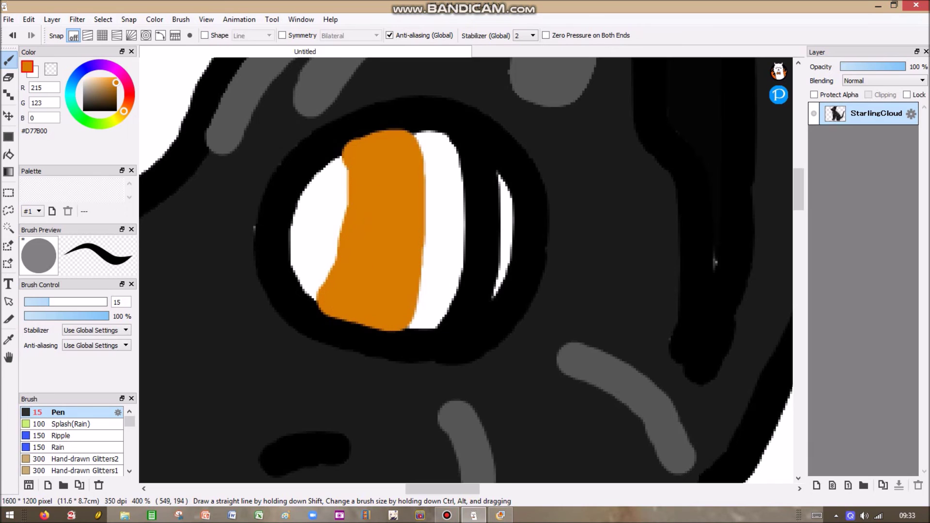
# Choose a lighter orange and fill the white strip beside the orange band of the eye with it
pyautogui.moveTo(116, 82); pyautogui.dragTo(107, 77)
pyautogui.click(9, 155)
pyautogui.click(438, 227)
# Paint a small pale orange #FBD9AD highlight across the middle of the iris with the Pen
pyautogui.click(94, 77)
pyautogui.click(9, 60)
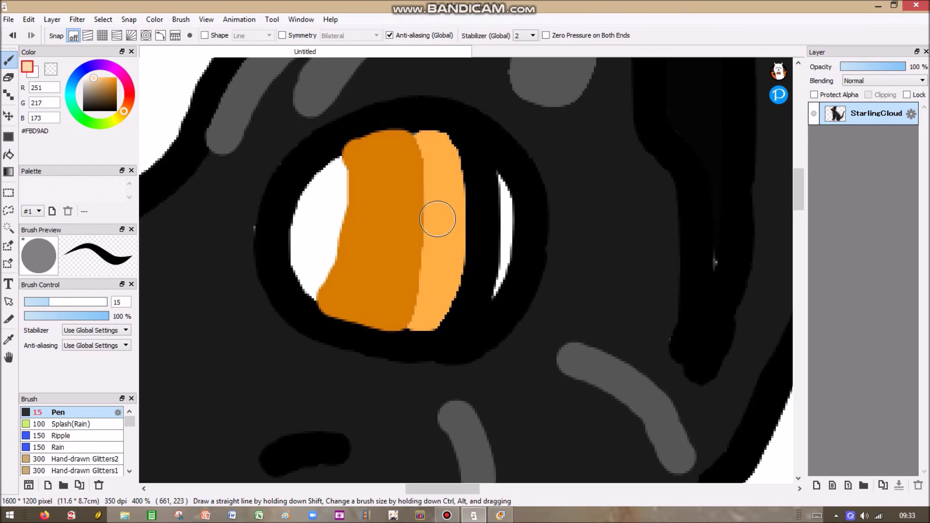
pyautogui.moveTo(400, 201); pyautogui.dragTo(422, 223)
pyautogui.scroll(-6, 423, 223)
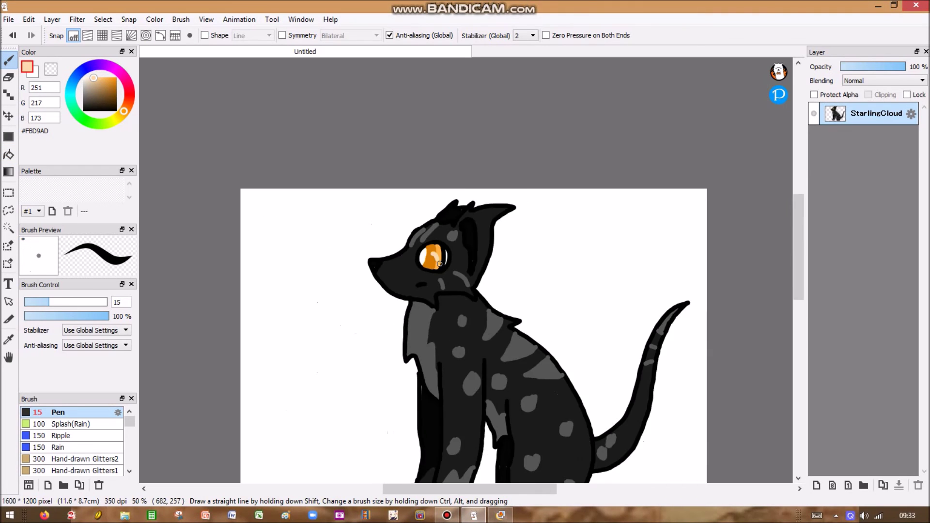
# Darken the broad orange band of the iris by filling it with brownish orange #A65D00 using the Bucket
pyautogui.scroll(2, 442, 265)
pyautogui.rightClick(414, 247)
pyautogui.click(116, 88)
pyautogui.click(8, 154)
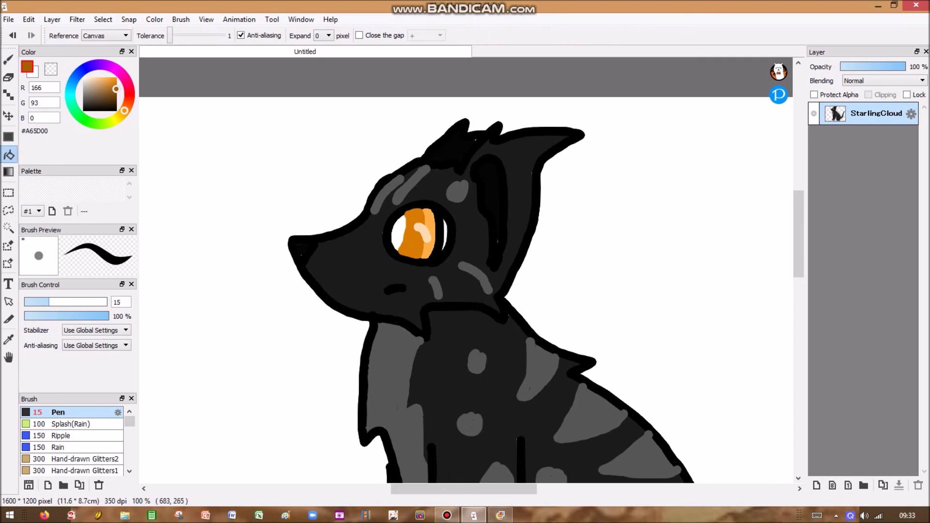
pyautogui.click(414, 233)
pyautogui.scroll(-5, 414, 232)
pyautogui.scroll(3, 430, 313)
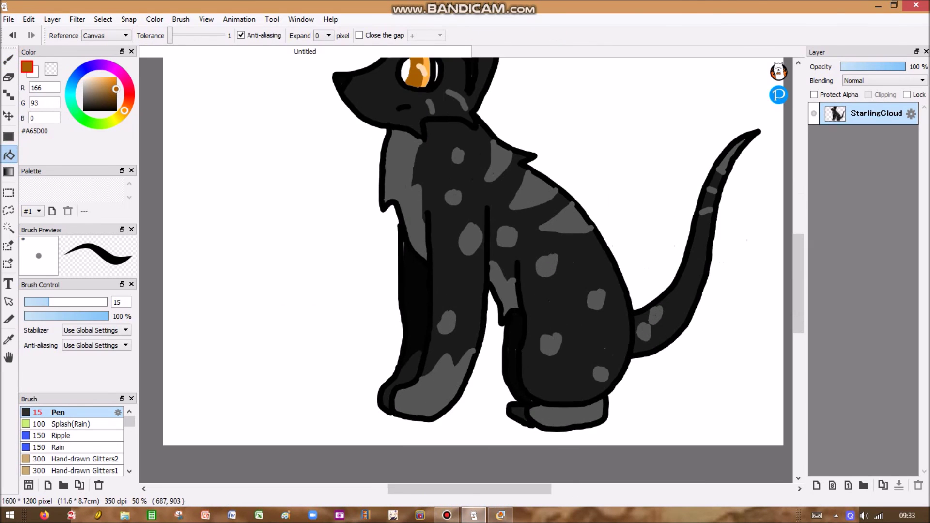
# Recolour the narrow lighter strip of the iris with the Bucket, trying orange #E07E00 and settling on lighter orange #FFA93A
pyautogui.moveTo(114, 84); pyautogui.dragTo(116, 81)
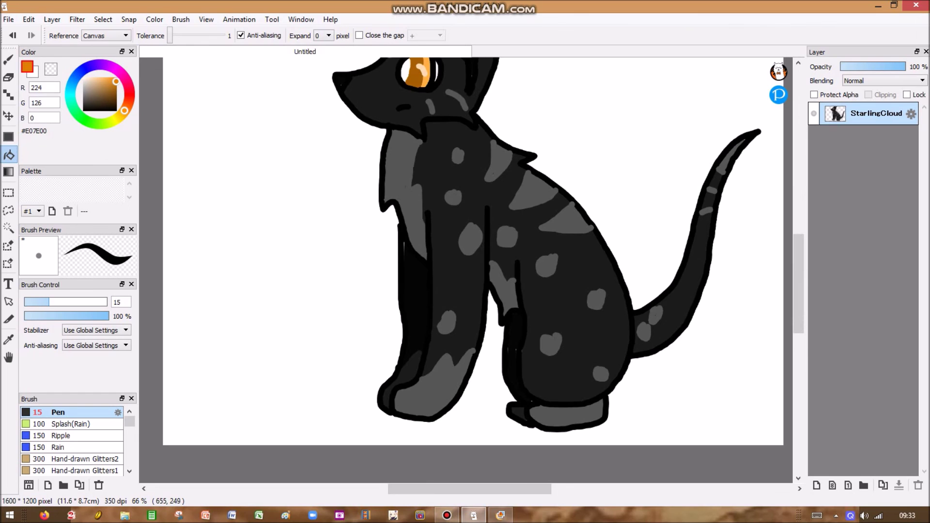
pyautogui.scroll(-2, 401, 111)
pyautogui.scroll(4, 408, 85)
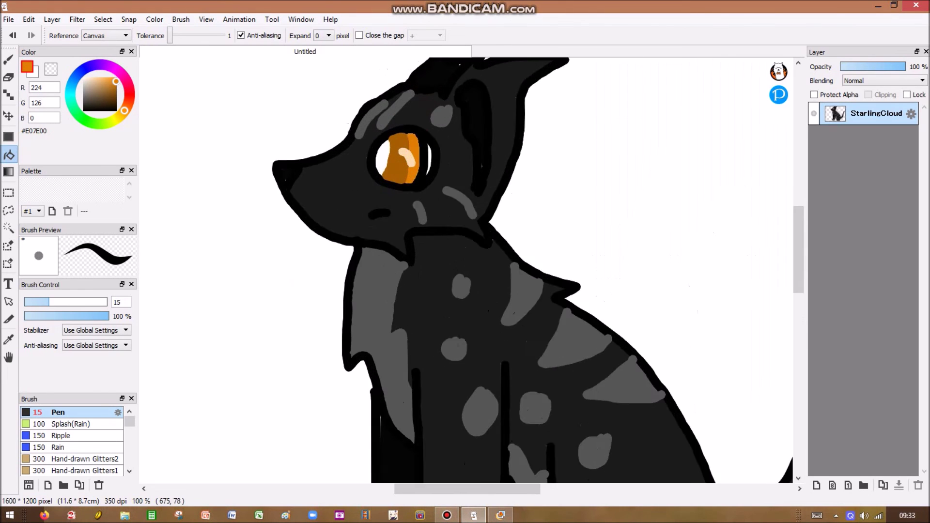
pyautogui.click(107, 79)
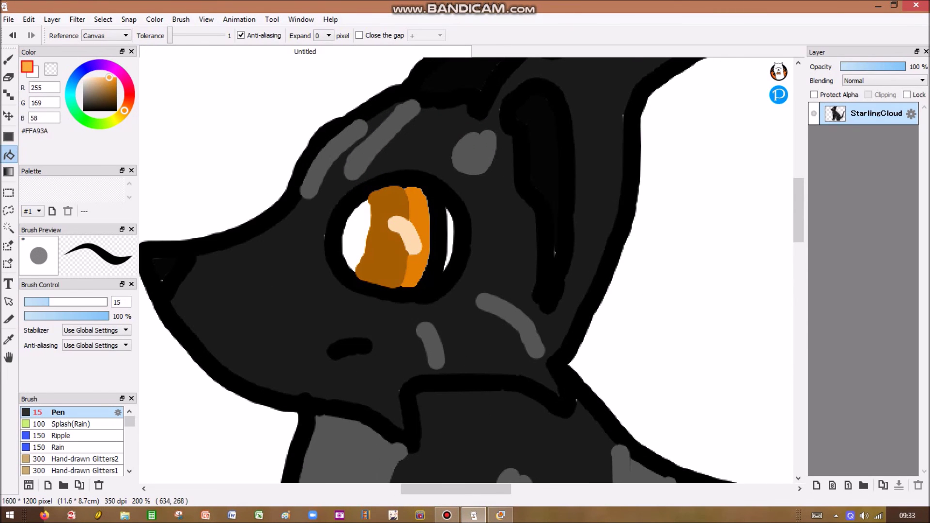
pyautogui.click(417, 267)
pyautogui.scroll(-6, 427, 287)
pyautogui.scroll(3, 455, 367)
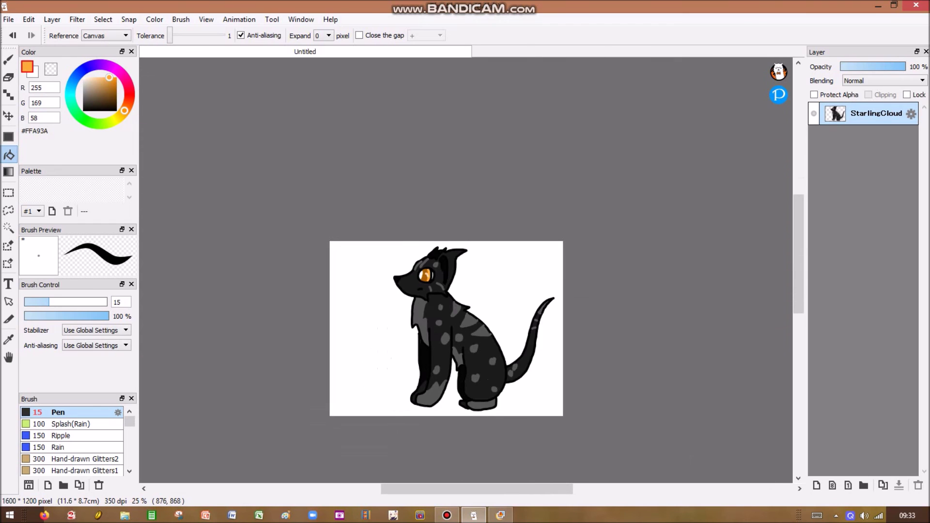
# Handwrite the name "Starling Cloud" on two lines in orange #FFA93A with the 15-size Pen, in the white space above the cat's tail
pyautogui.press('b')
pyautogui.scroll(2, 505, 124)
pyautogui.moveTo(517, 172); pyautogui.dragTo(487, 223)
pyautogui.moveTo(531, 198)
pyautogui.mouseDown()
pyautogui.moveTo(542, 171)
pyautogui.moveTo(544, 217)
pyautogui.moveTo(563, 205)
pyautogui.moveTo(569, 219)
pyautogui.moveTo(577, 196)
pyautogui.moveTo(584, 220)
pyautogui.moveTo(599, 205)
pyautogui.moveTo(601, 218)
pyautogui.moveTo(609, 193)
pyautogui.moveTo(630, 214)
pyautogui.moveTo(652, 182)
pyautogui.moveTo(646, 239)
pyautogui.mouseUp()
pyautogui.moveTo(668, 196)
pyautogui.mouseDown()
pyautogui.moveTo(667, 223)
pyautogui.moveTo(684, 190)
pyautogui.moveTo(689, 217)
pyautogui.moveTo(709, 191)
pyautogui.moveTo(709, 214)
pyautogui.moveTo(716, 195)
pyautogui.moveTo(698, 251)
pyautogui.moveTo(675, 253)
pyautogui.moveTo(654, 238)
pyautogui.moveTo(567, 269)
pyautogui.moveTo(579, 318)
pyautogui.mouseUp()
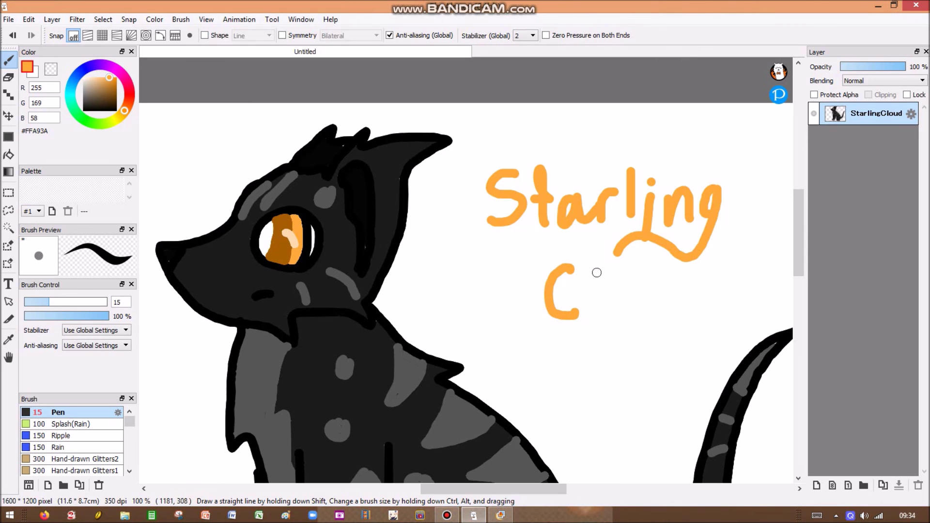
pyautogui.moveTo(599, 266); pyautogui.dragTo(594, 322)
pyautogui.moveTo(634, 292)
pyautogui.mouseDown()
pyautogui.moveTo(611, 325)
pyautogui.moveTo(635, 291)
pyautogui.moveTo(665, 327)
pyautogui.moveTo(676, 290)
pyautogui.moveTo(698, 322)
pyautogui.mouseUp()
pyautogui.moveTo(708, 259); pyautogui.dragTo(710, 329)
pyautogui.scroll(-4, 710, 329)
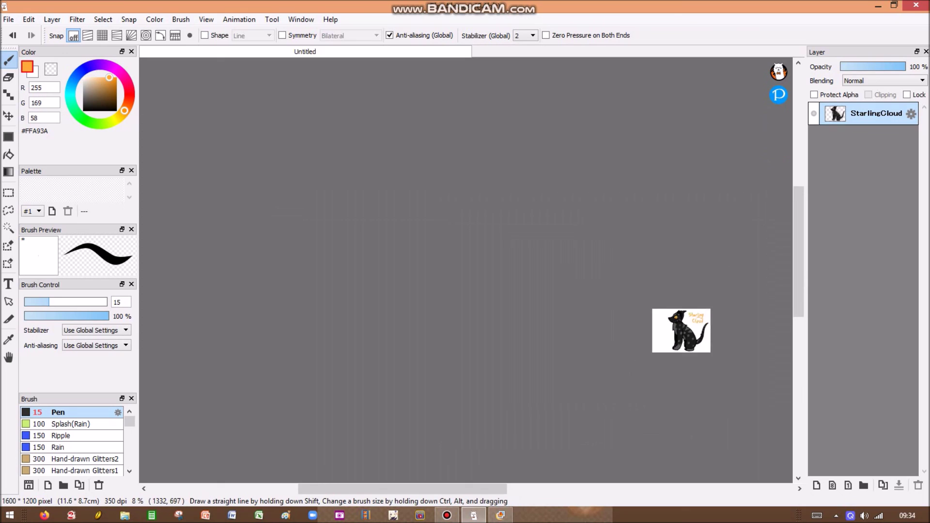
pyautogui.scroll(1, 777, 351)
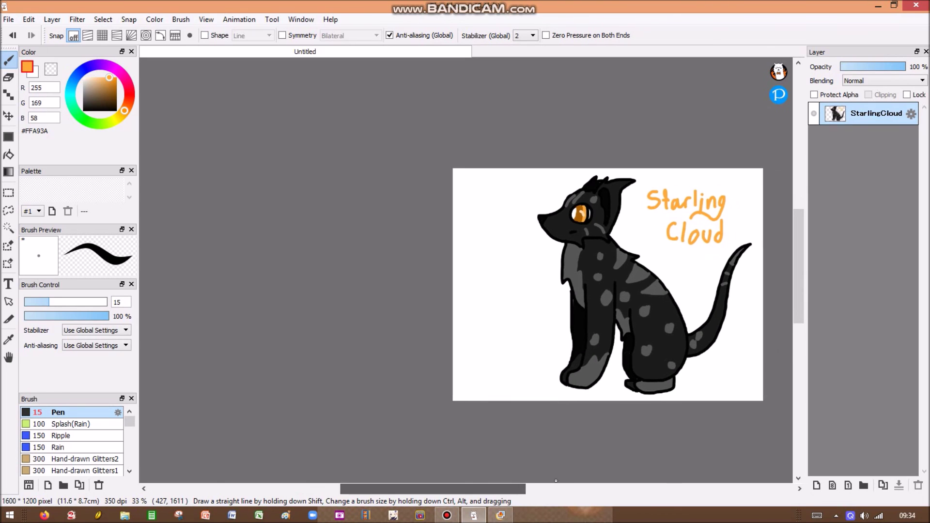